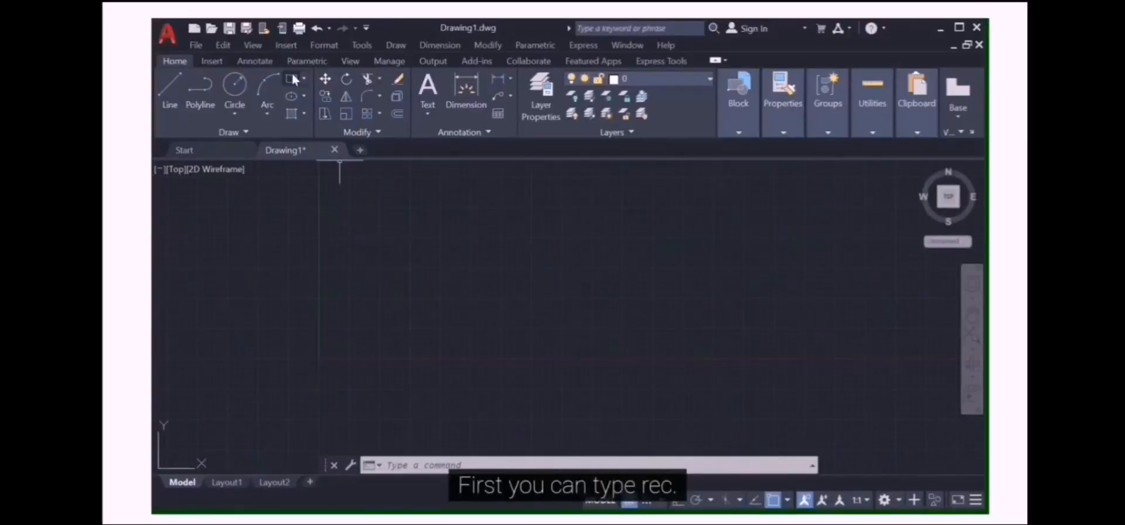
Step: Draw a rectangle with its first corner at 20,20, a width of 50 and a height of 60
{"action": "type", "text": "rec"}
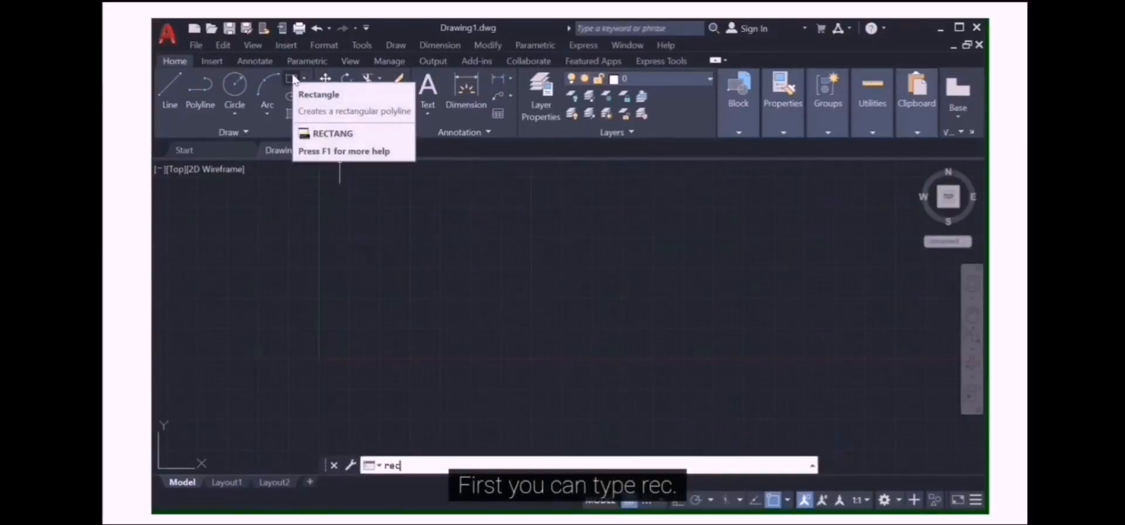
{"action": "key", "text": "Return"}
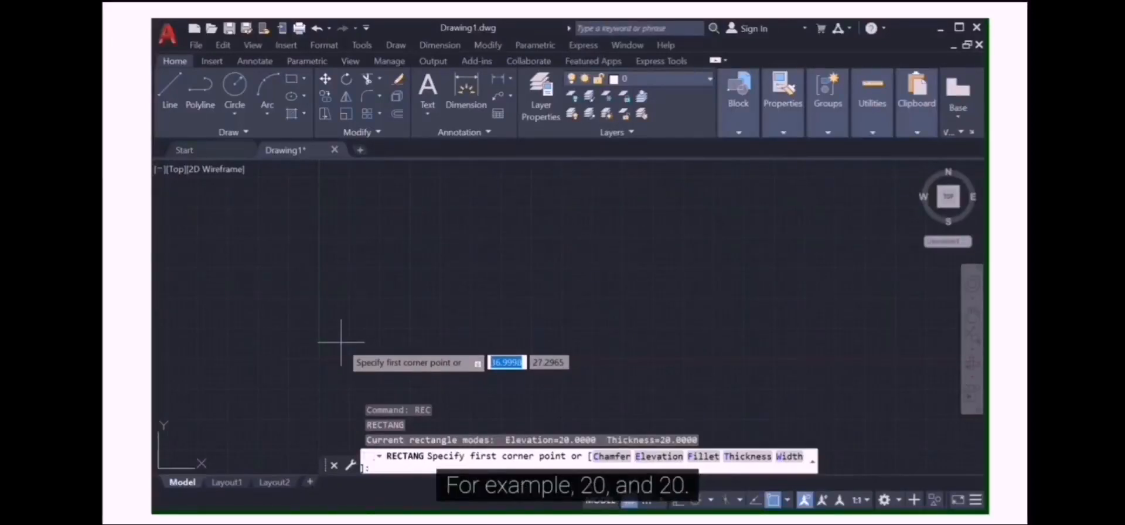
{"action": "type", "text": "20"}
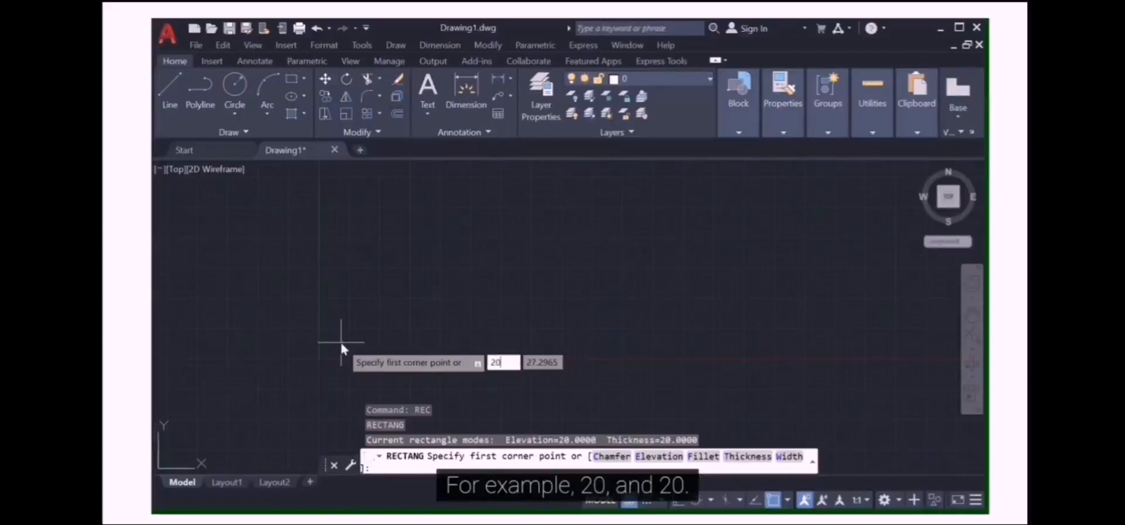
{"action": "key", "text": "Tab"}
{"action": "type", "text": "20"}
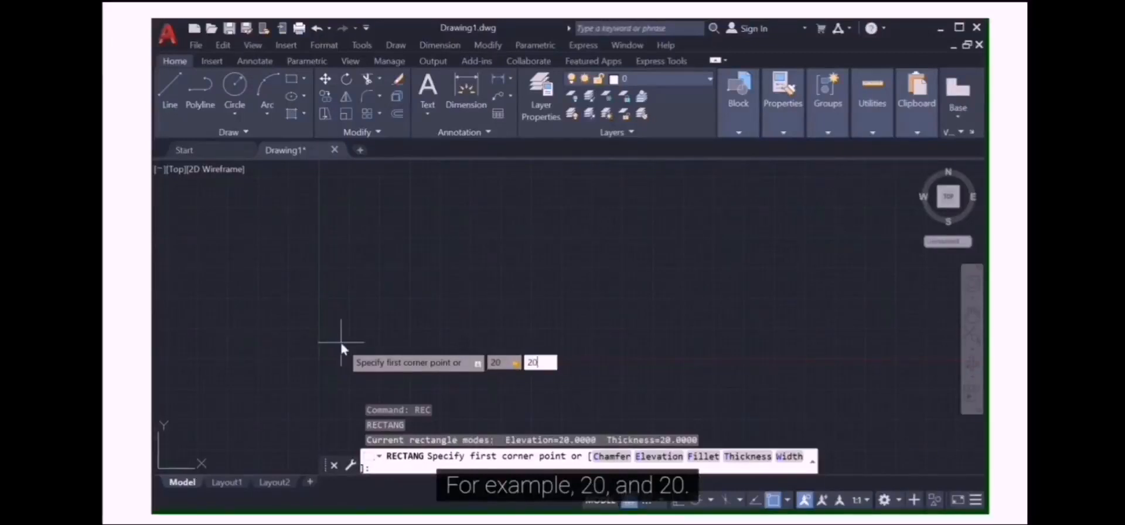
{"action": "key", "text": "Return"}
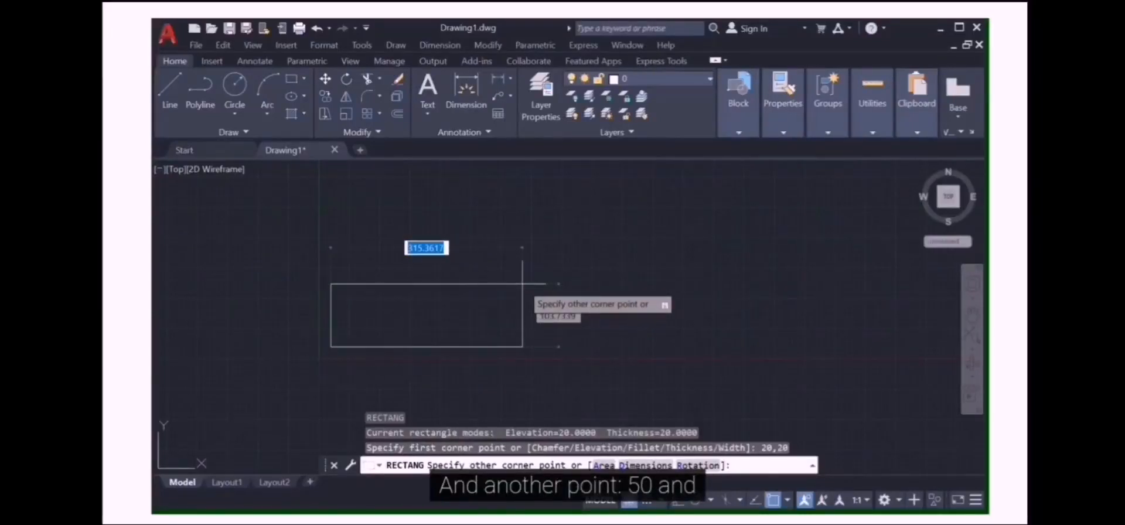
{"action": "type", "text": "50"}
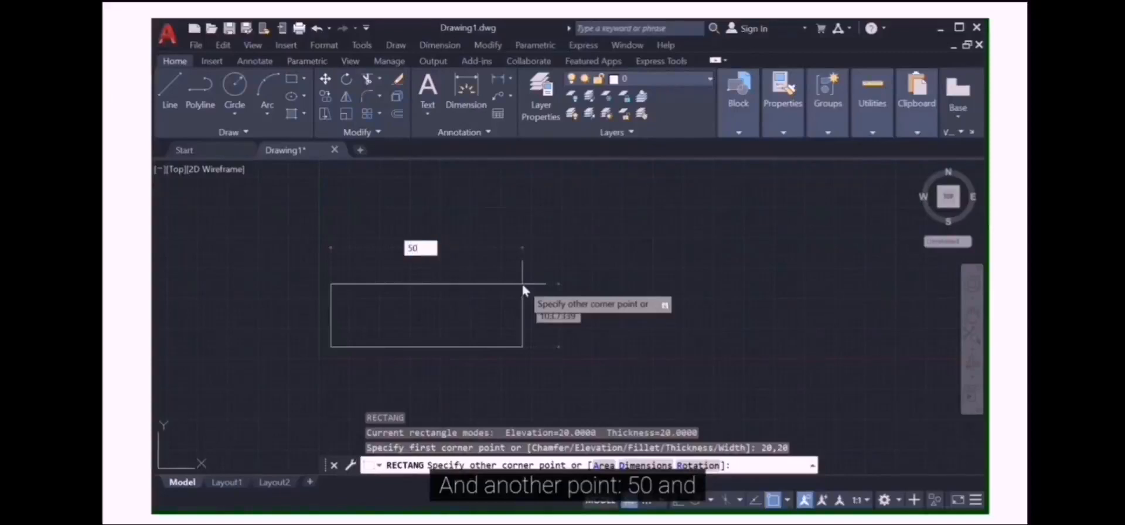
{"action": "key", "text": "Tab"}
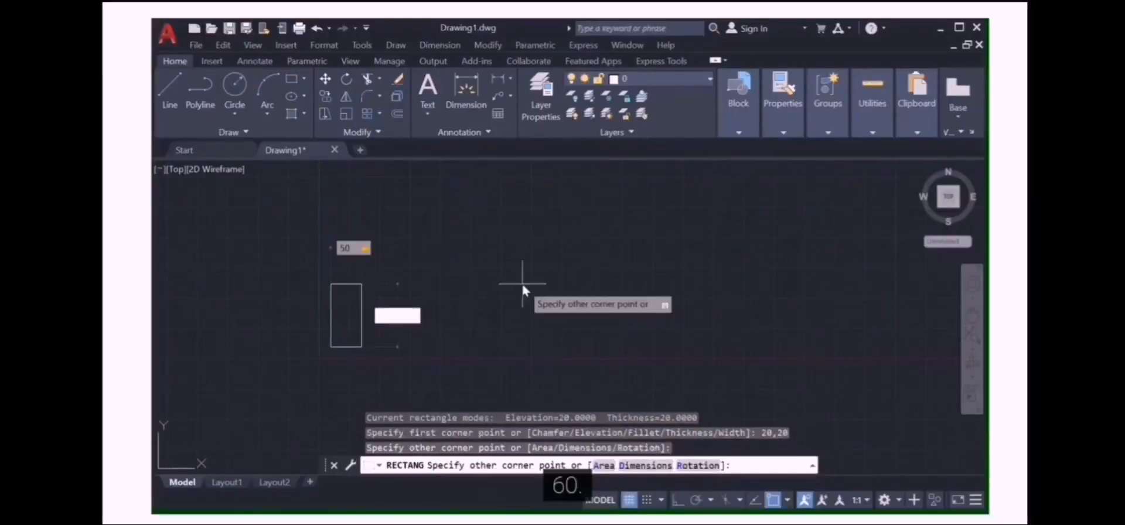
{"action": "type", "text": "60"}
{"action": "key", "text": "Return"}
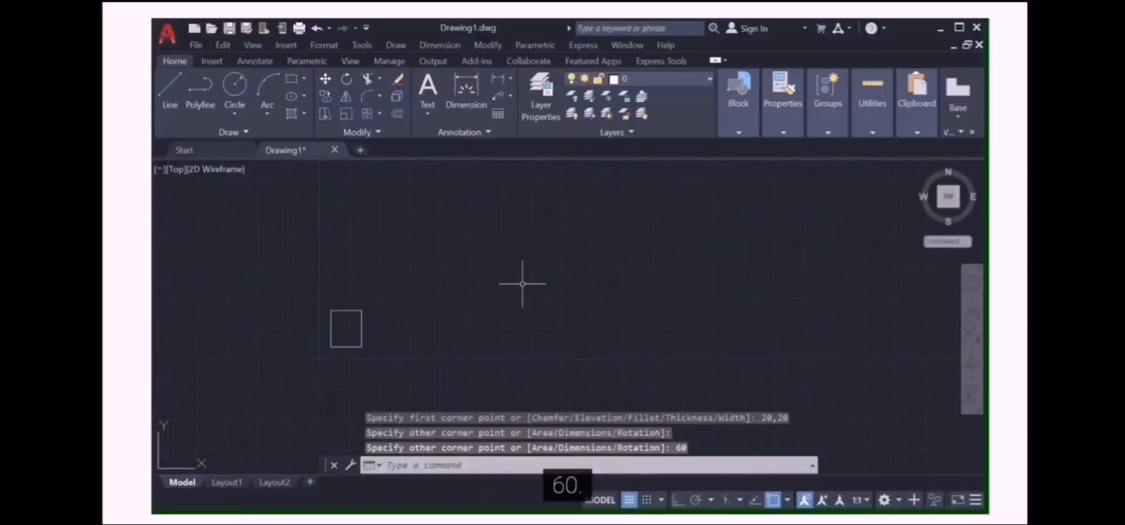
Step: Start a second rectangle just right of the first one, with a rotation angle of 30 degrees
{"action": "scroll", "coordinate": [364, 362], "scroll_direction": "up", "scroll_amount": 5}
{"action": "scroll", "coordinate": [362, 360], "scroll_direction": "down", "scroll_amount": 3}
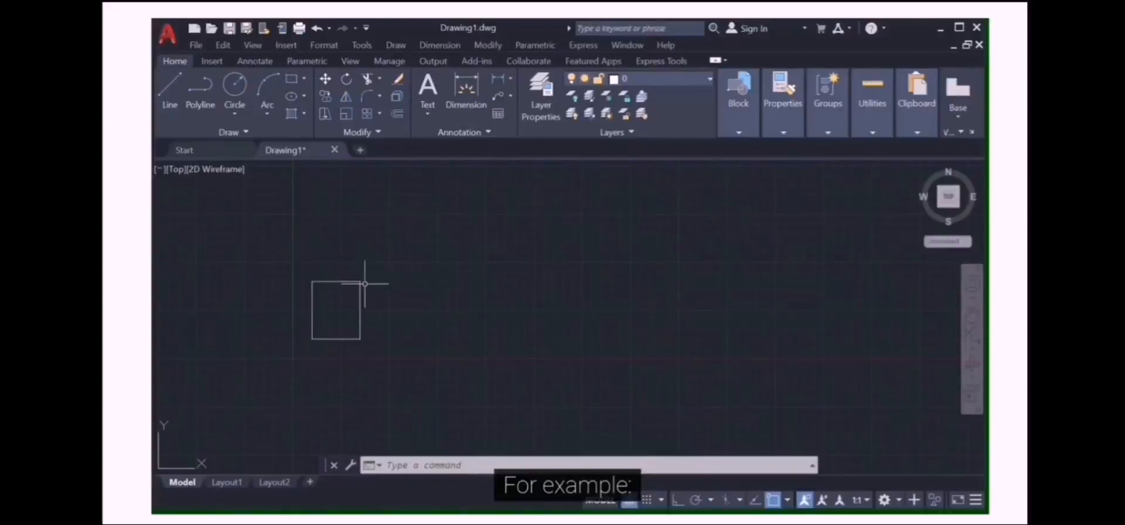
{"action": "type", "text": "rec"}
{"action": "key", "text": "Return"}
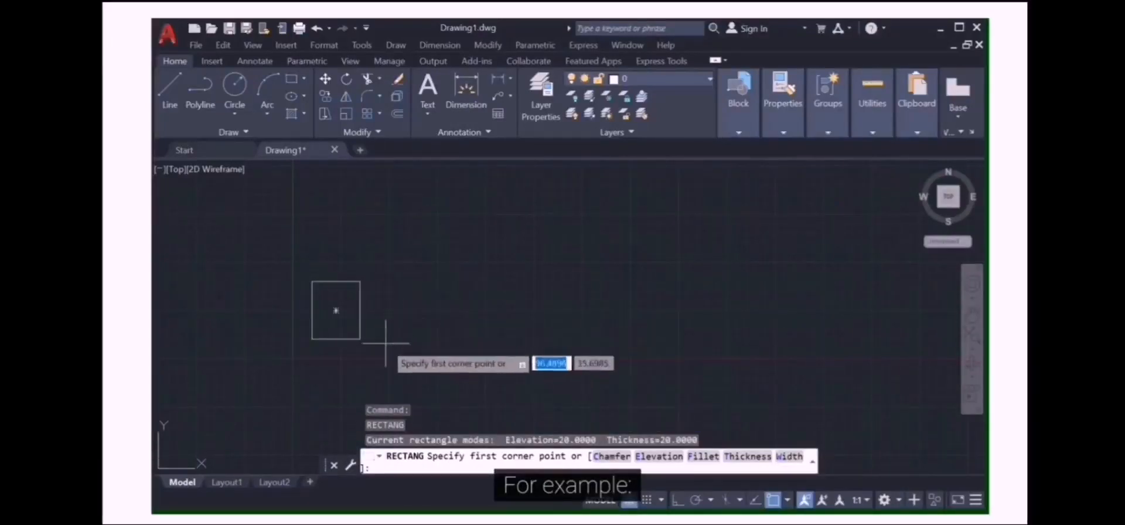
{"action": "left_click", "coordinate": [405, 333]}
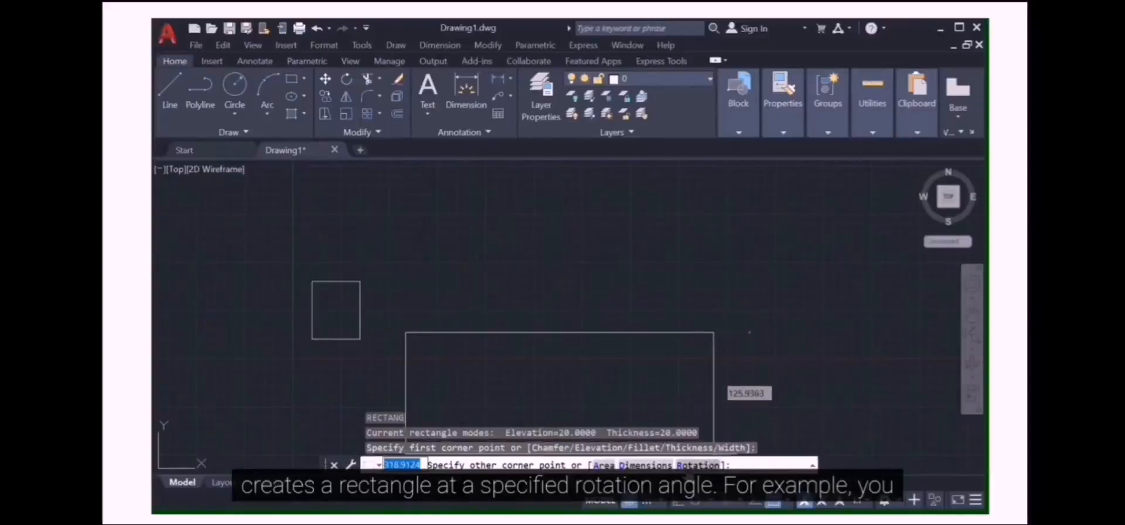
{"action": "left_click", "coordinate": [689, 467]}
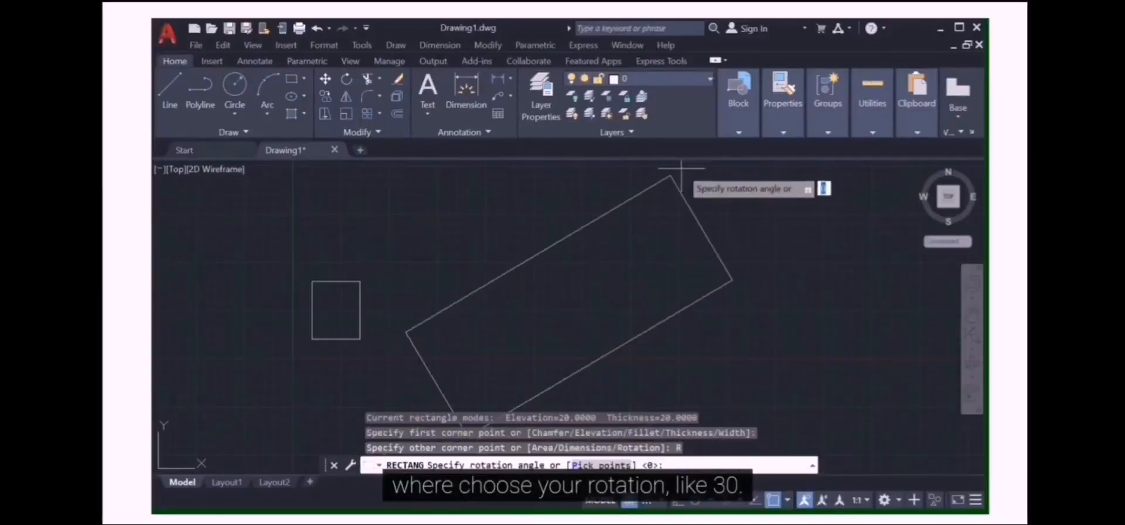
{"action": "type", "text": "30"}
{"action": "key", "text": "Return"}
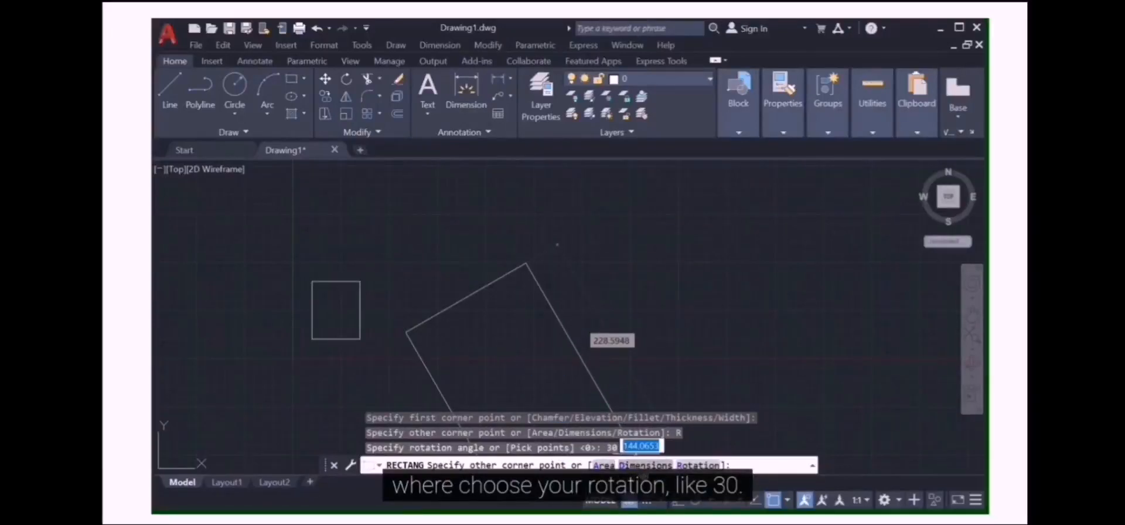
Step: Give the rotated rectangle a length of 20 and a width of 50, and place it beside the first rectangle
{"action": "left_click", "coordinate": [645, 465]}
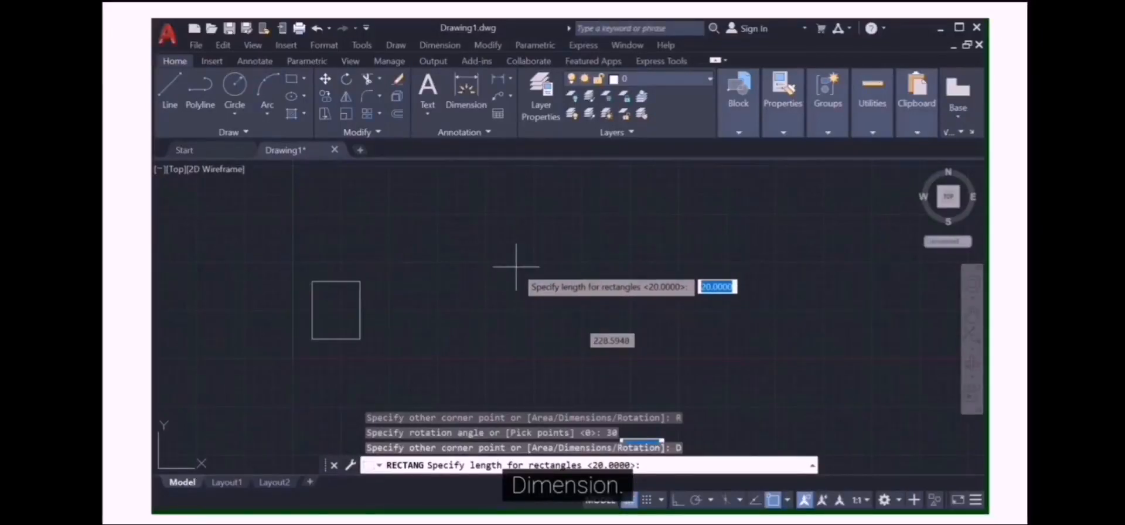
{"action": "type", "text": "20"}
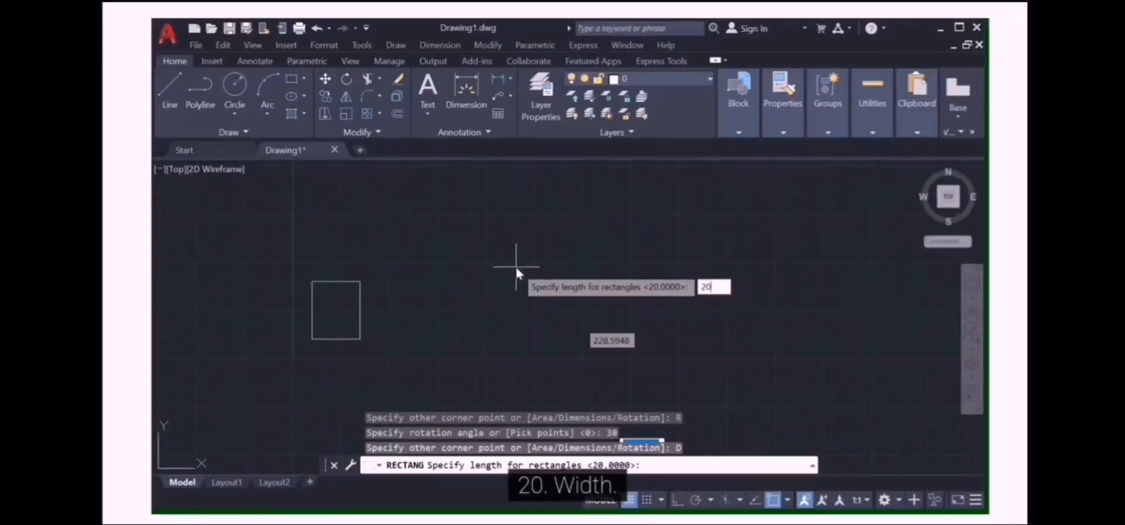
{"action": "key", "text": "Return"}
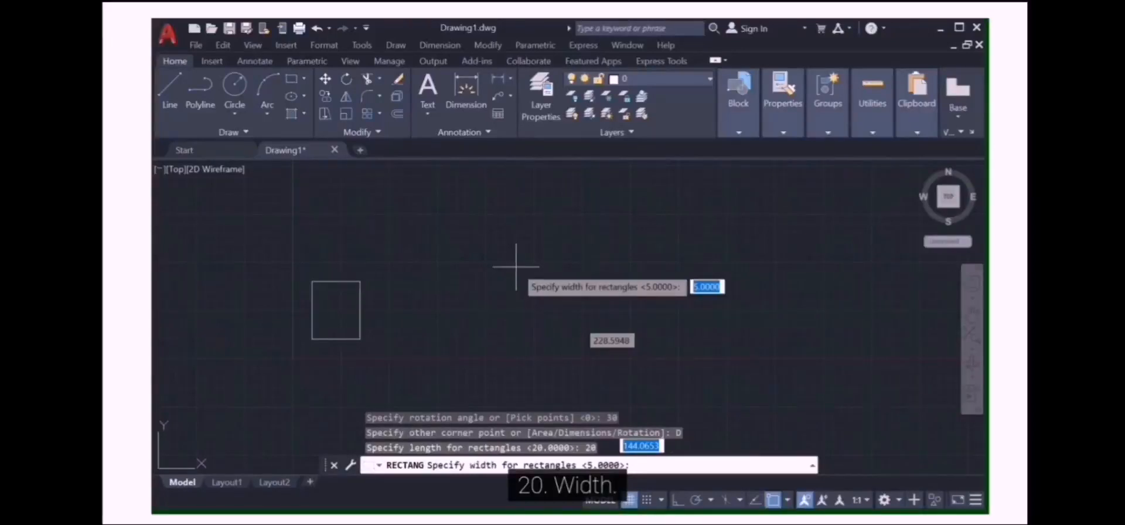
{"action": "type", "text": "50"}
{"action": "key", "text": "Return"}
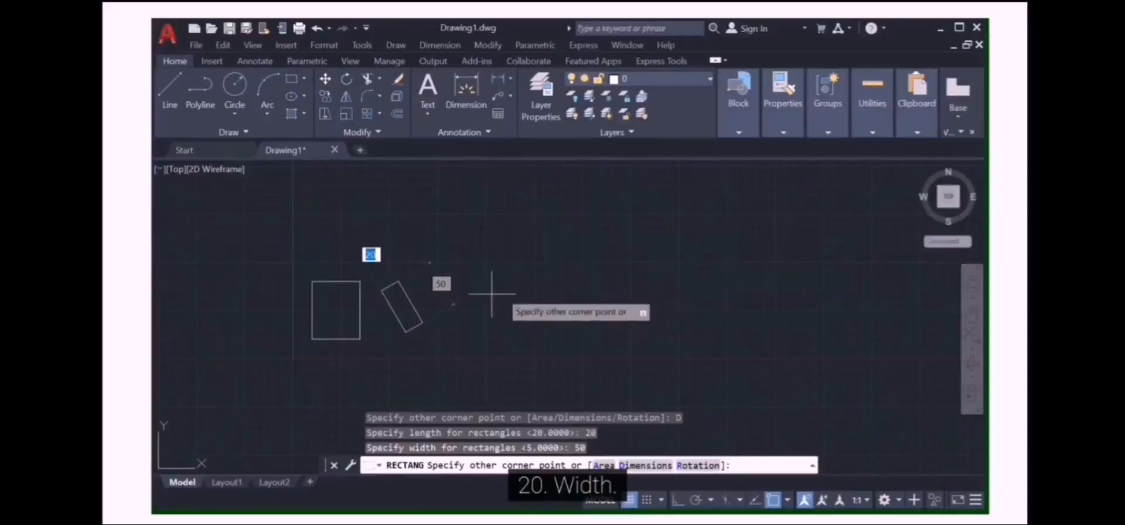
{"action": "key", "text": "Return"}
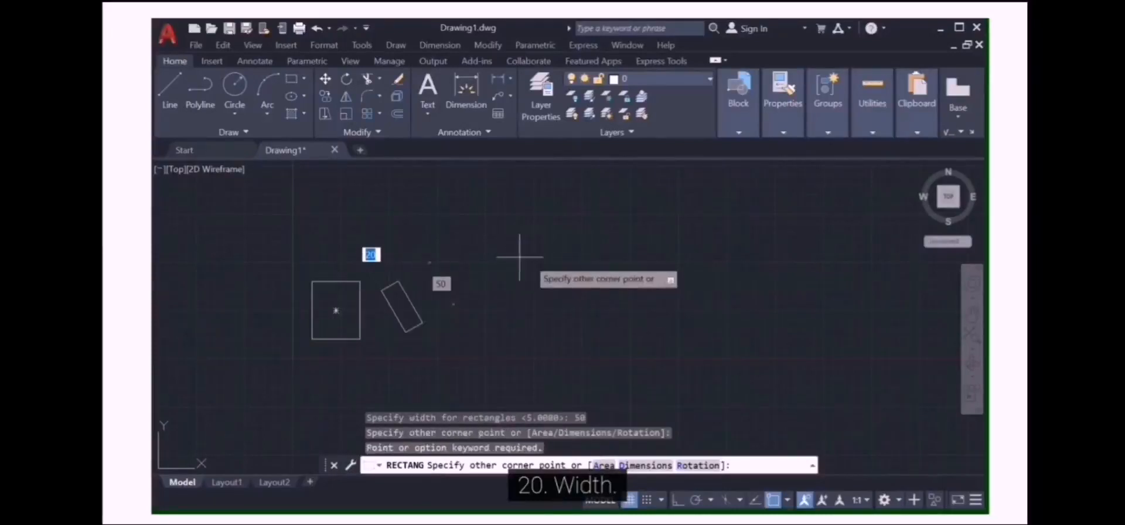
{"action": "left_click", "coordinate": [427, 280]}
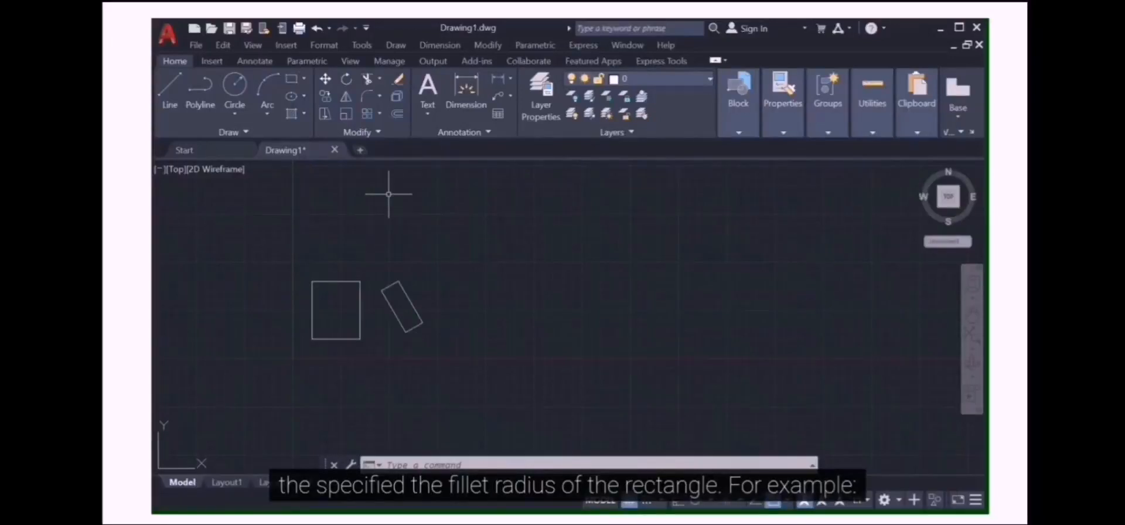
Step: Draw a rectangle with a fillet radius of 30 in the empty area right of the two existing rectangles
{"action": "left_click", "coordinate": [304, 79]}
{"action": "left_click", "coordinate": [301, 96]}
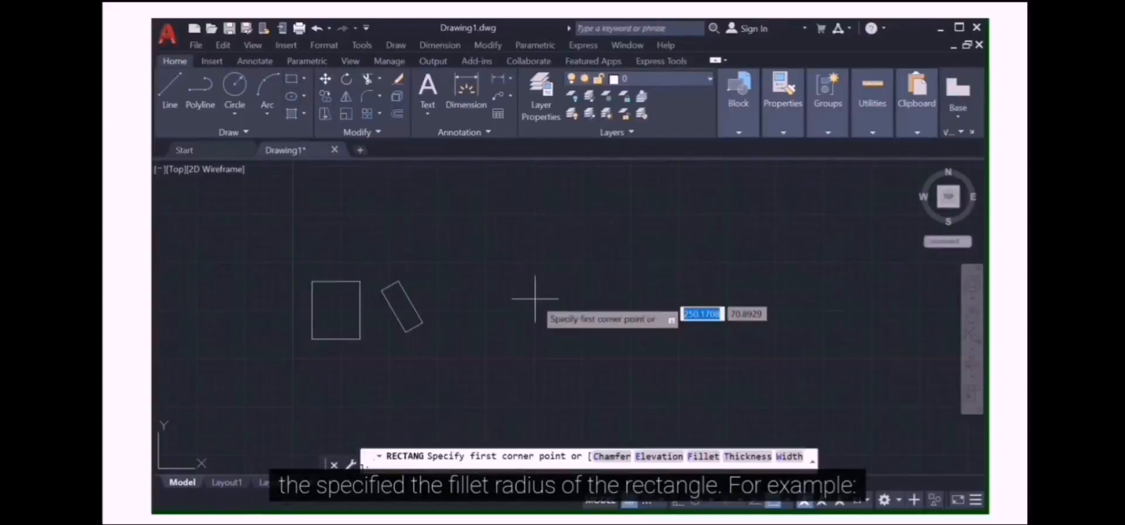
{"action": "left_click", "coordinate": [703, 456]}
{"action": "type", "text": "30"}
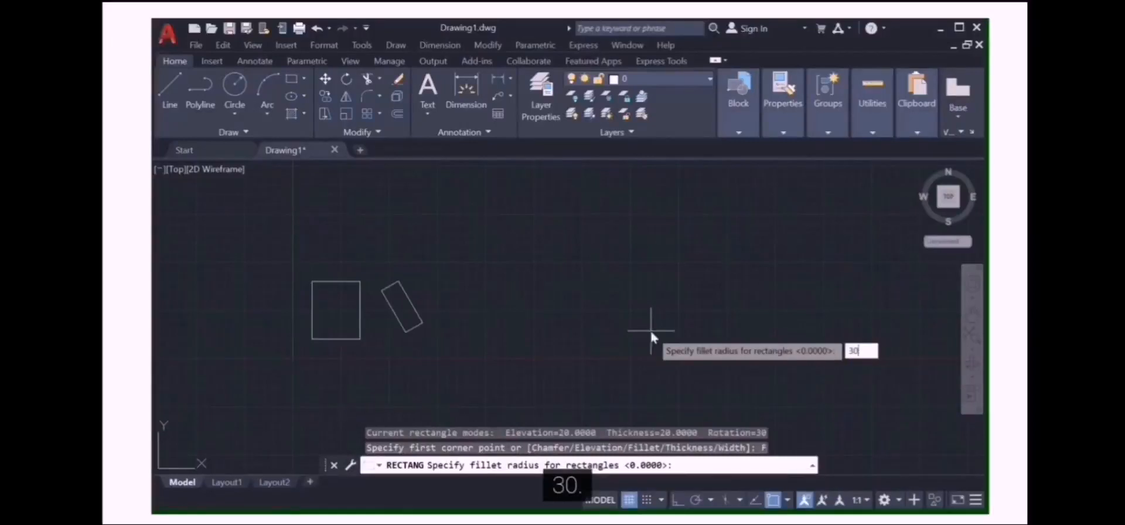
{"action": "key", "text": "Return"}
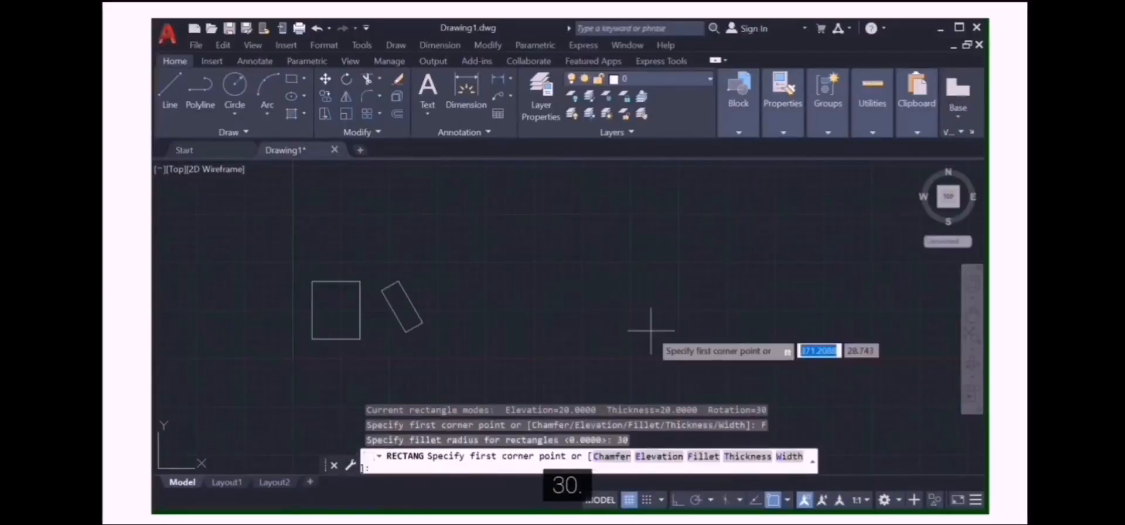
{"action": "left_click", "coordinate": [294, 80]}
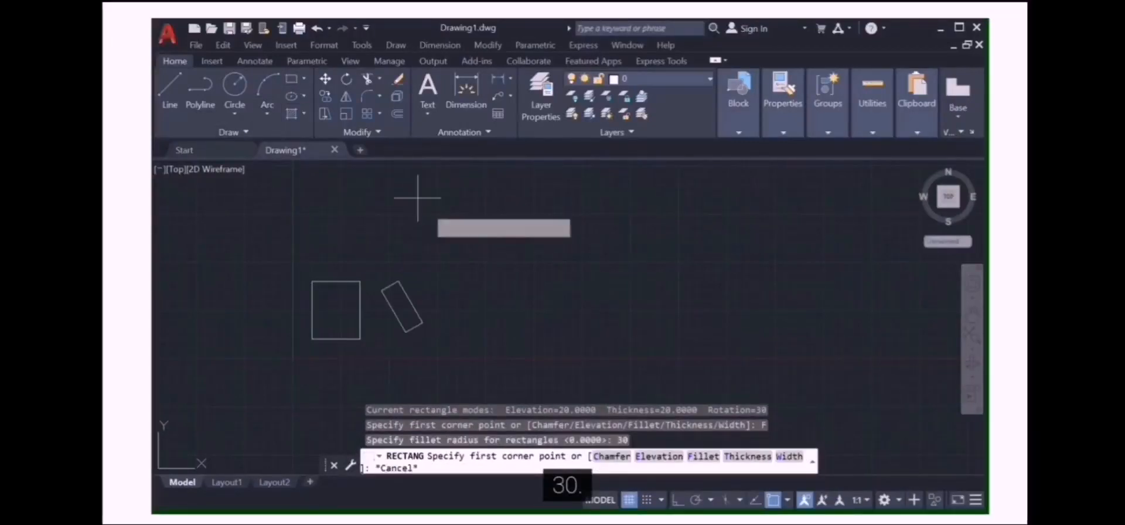
{"action": "left_click", "coordinate": [531, 258]}
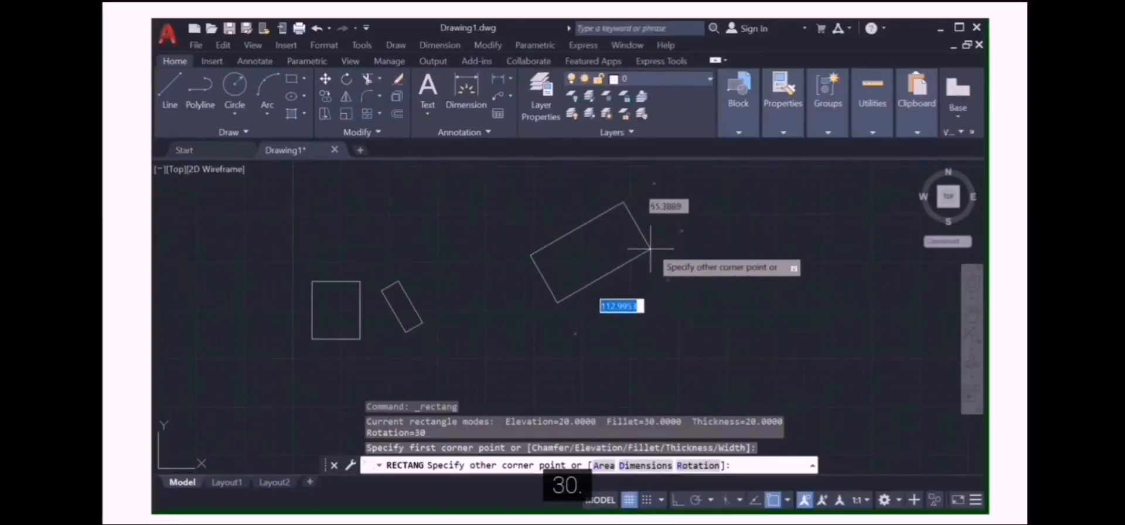
{"action": "left_click", "coordinate": [617, 276]}
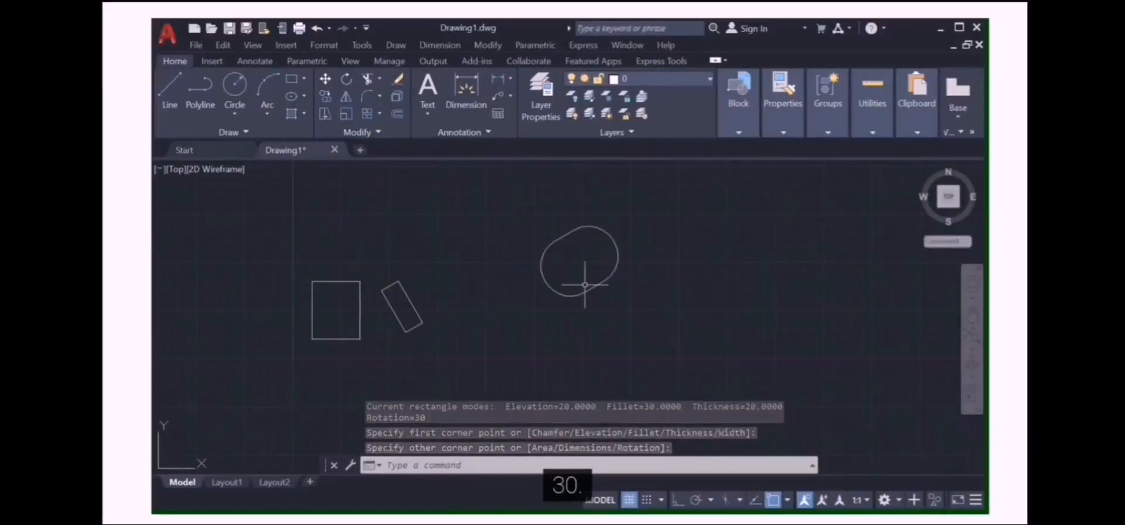
{"action": "left_click", "coordinate": [372, 97]}
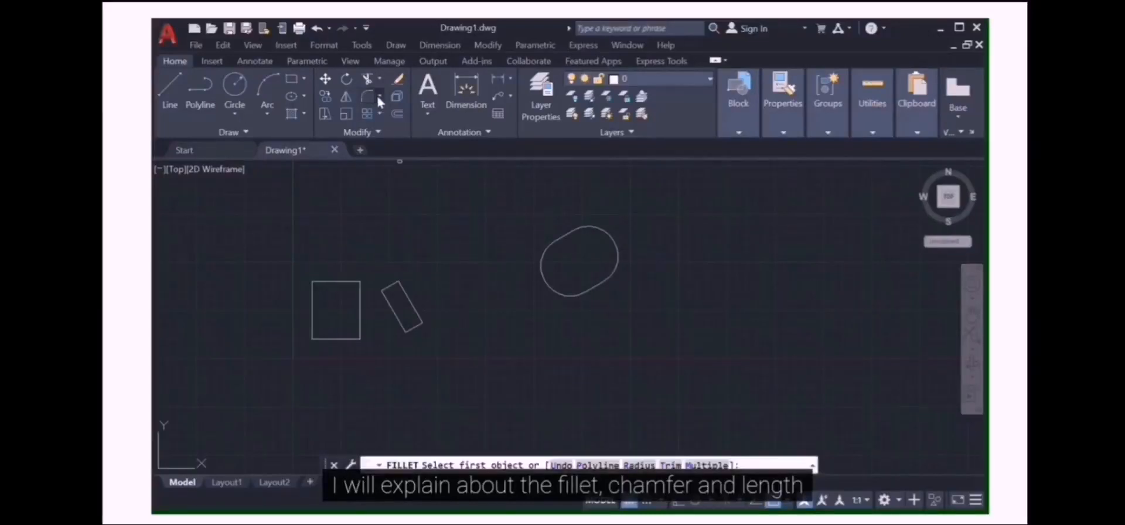
{"action": "left_click", "coordinate": [380, 97]}
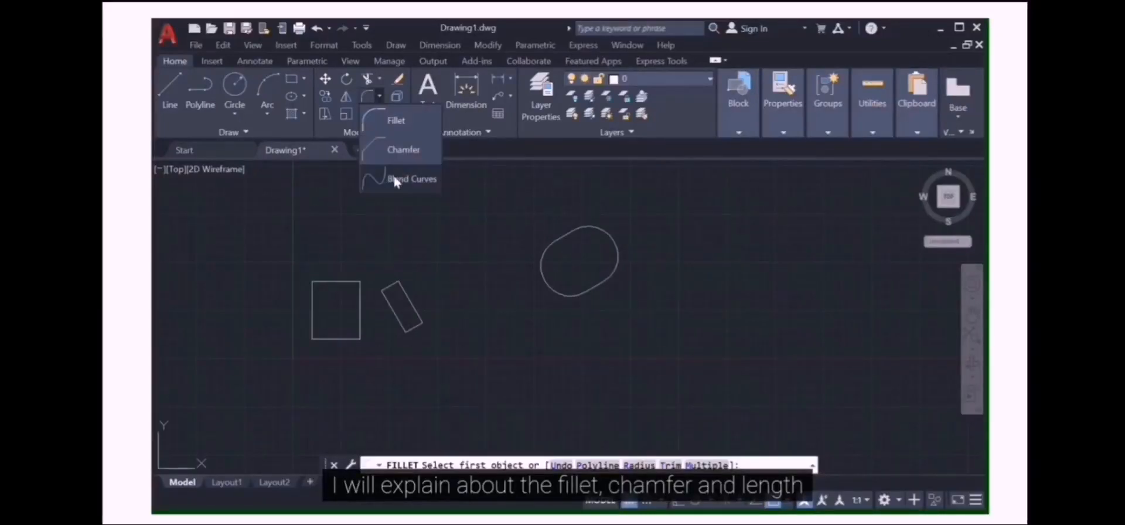
{"action": "left_click", "coordinate": [459, 254]}
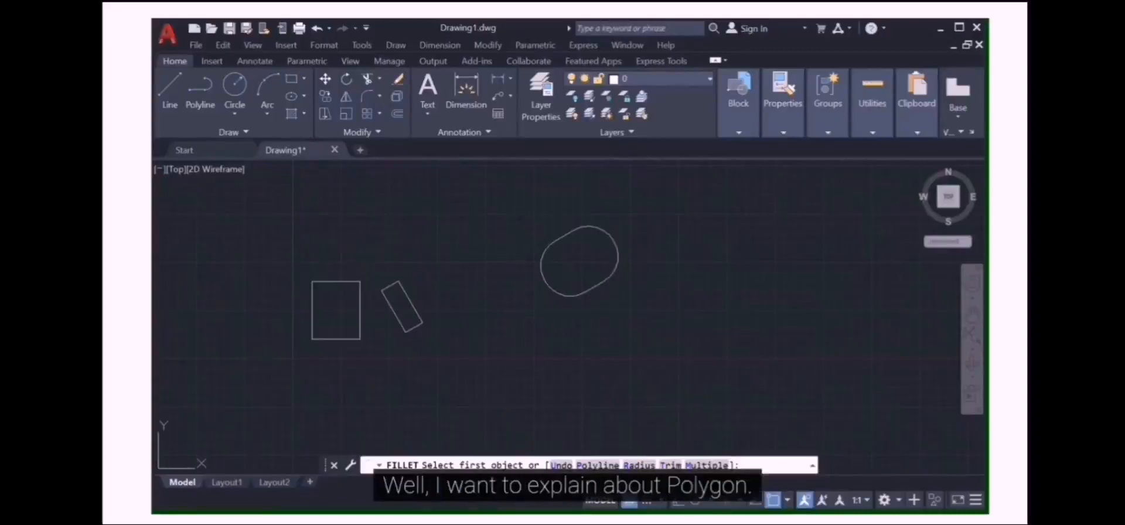
Step: Start an 8-sided polygon with its center at the origin 0,0
{"action": "left_click", "coordinate": [304, 78]}
{"action": "left_click", "coordinate": [310, 129]}
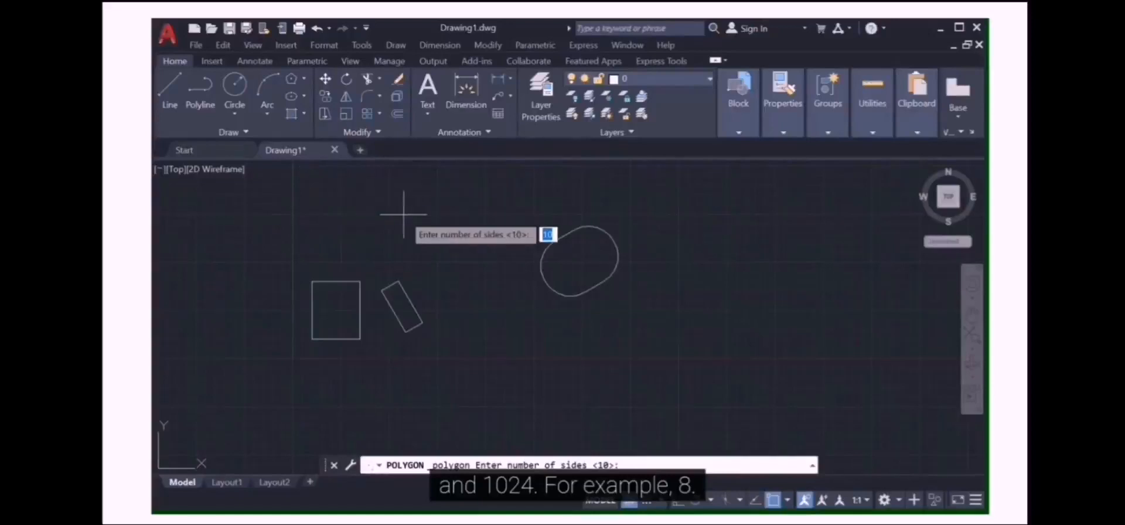
{"action": "type", "text": "8"}
{"action": "key", "text": "Return"}
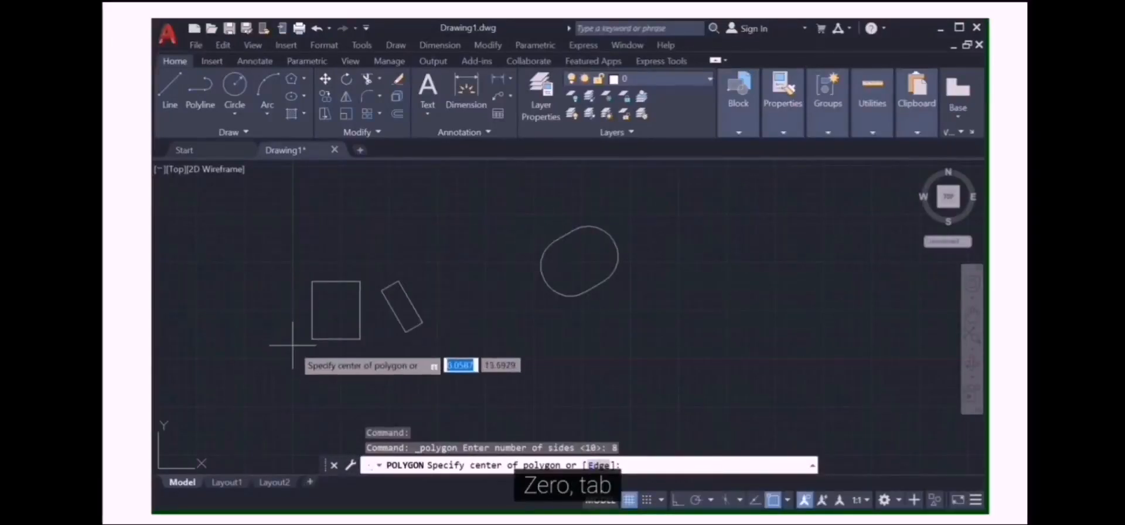
{"action": "type", "text": "0"}
{"action": "key", "text": "Tab"}
{"action": "type", "text": "0"}
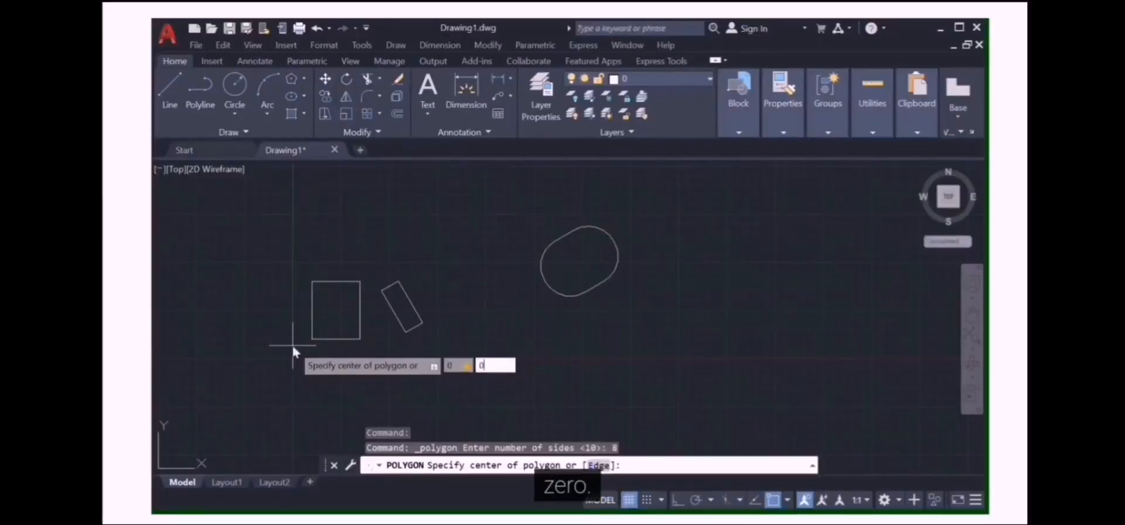
{"action": "key", "text": "Return"}
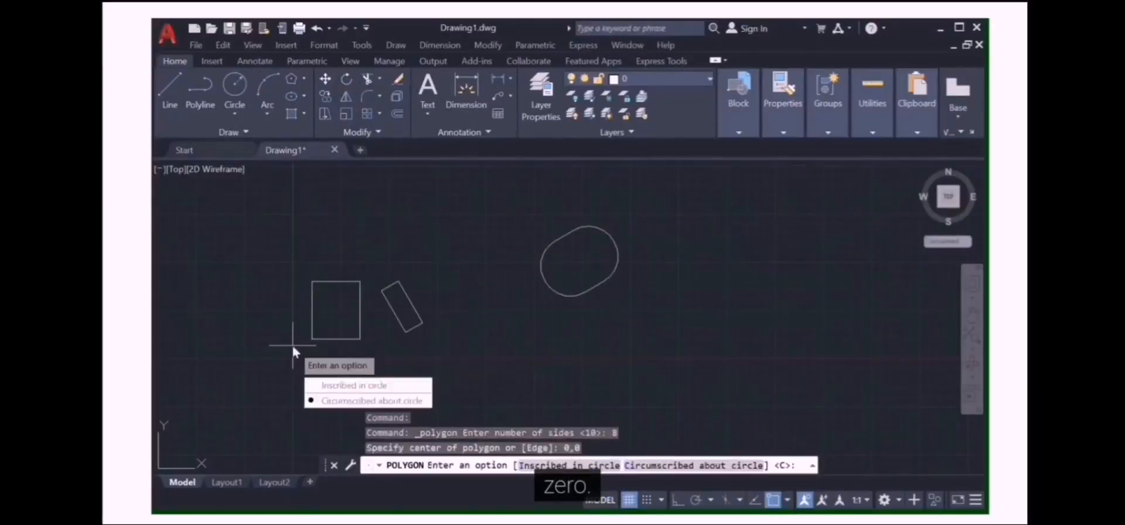
Step: Make the polygon inscribed in a circle with a radius of 160
{"action": "left_click", "coordinate": [371, 388]}
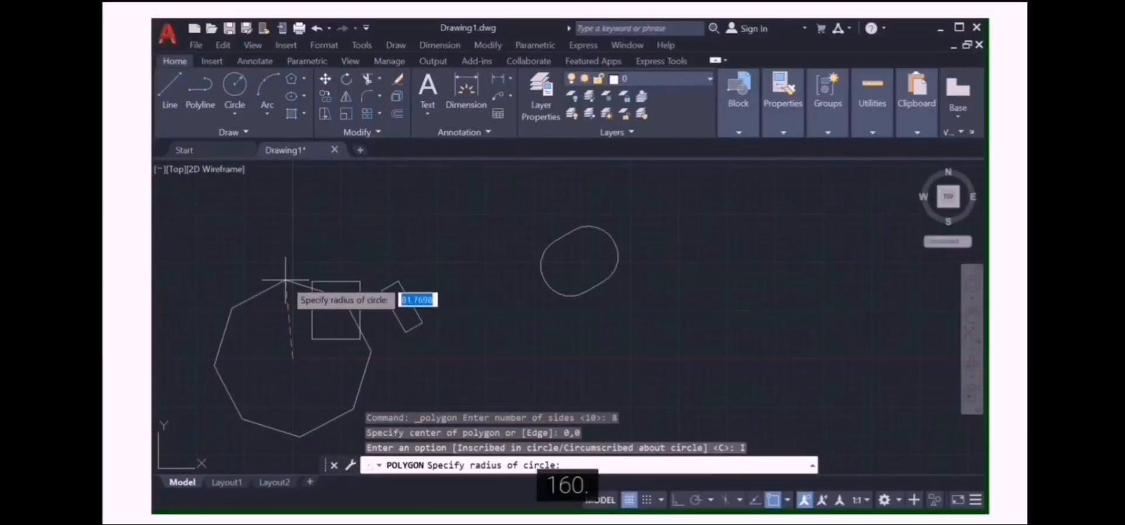
{"action": "type", "text": "1"}
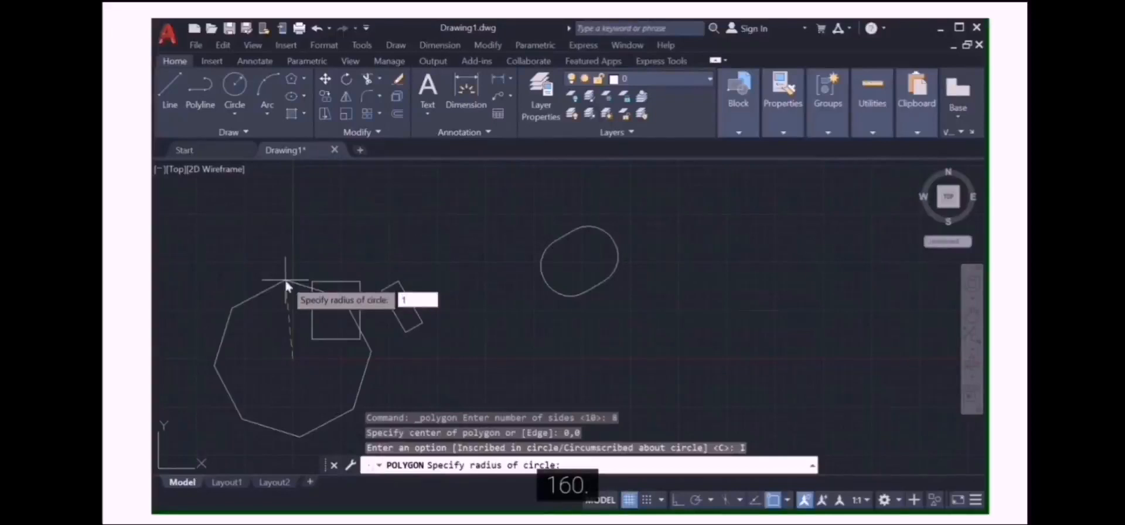
{"action": "type", "text": "60"}
{"action": "key", "text": "Return"}
{"action": "scroll", "coordinate": [332, 288], "scroll_direction": "down", "scroll_amount": 5}
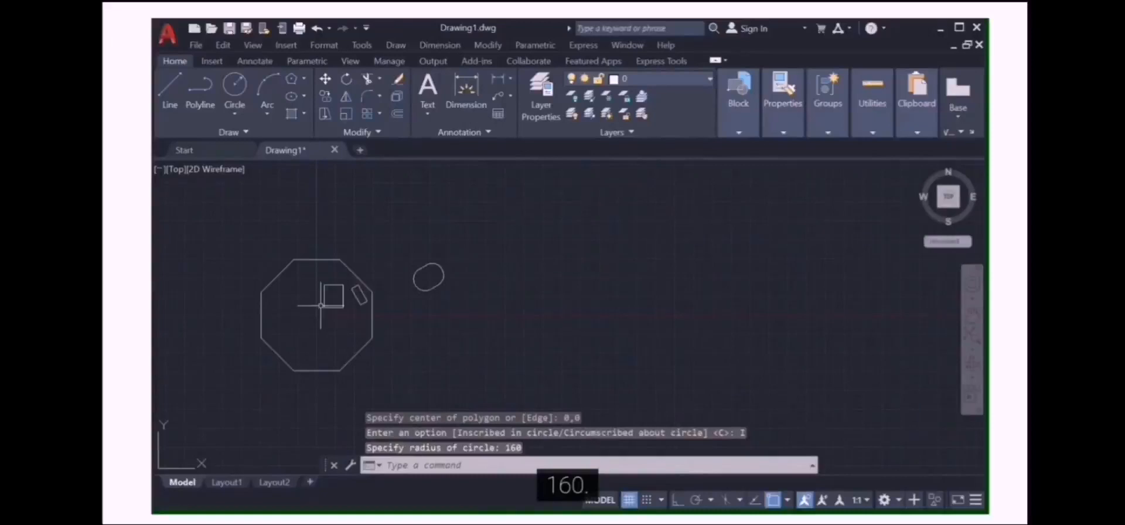
Step: Draw an 8-sided polygon centered at the origin 0,0 and circumscribed about a circle with a radius of 160
{"action": "left_click", "coordinate": [304, 78]}
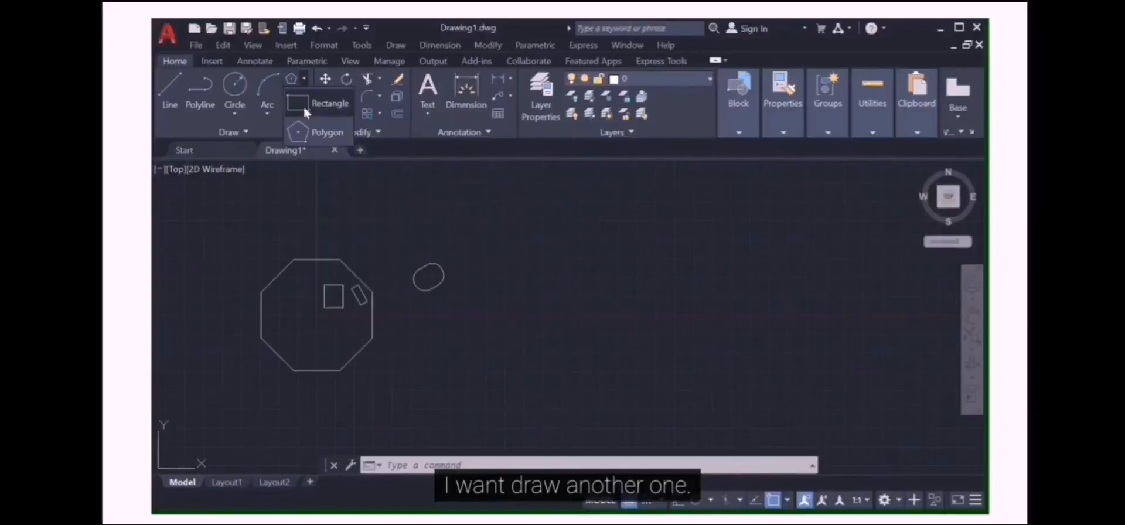
{"action": "left_click", "coordinate": [317, 134]}
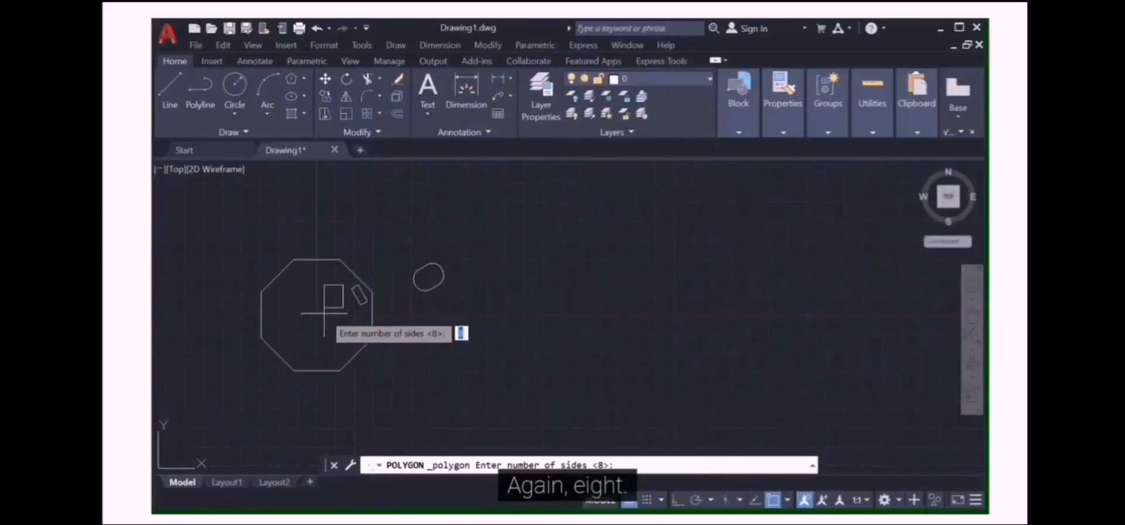
{"action": "key", "text": "Return"}
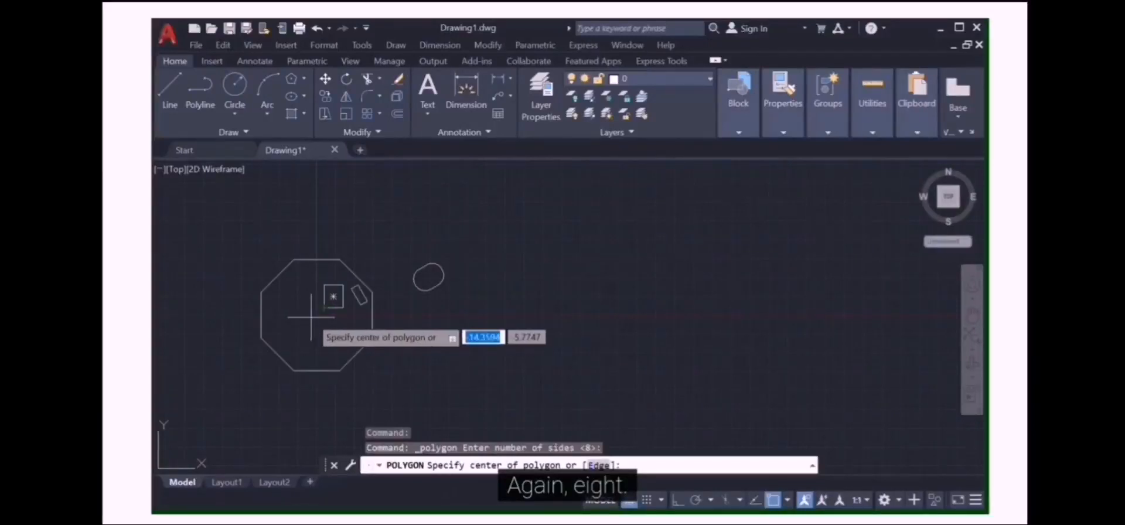
{"action": "type", "text": "0"}
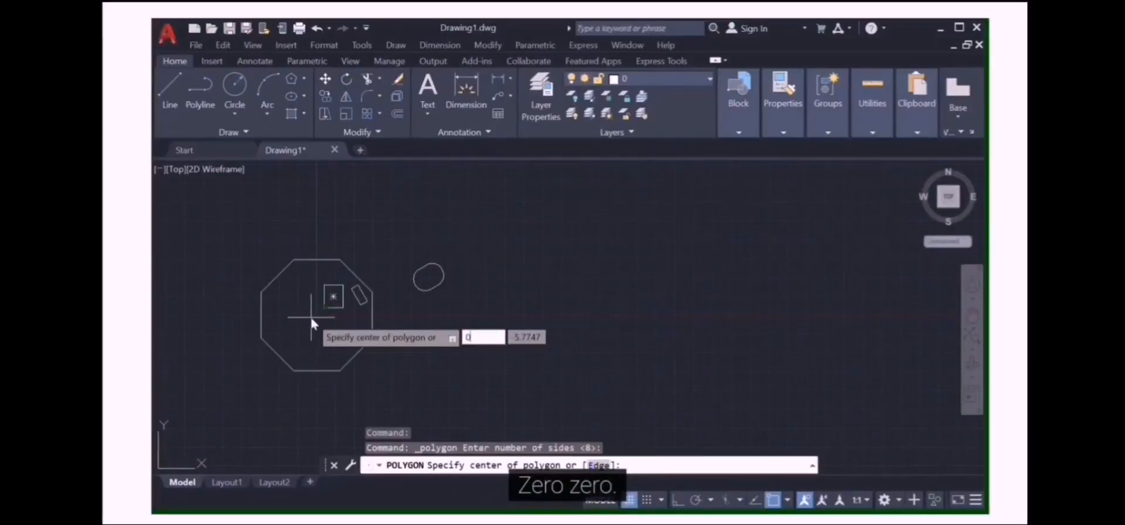
{"action": "key", "text": "Tab"}
{"action": "type", "text": "0"}
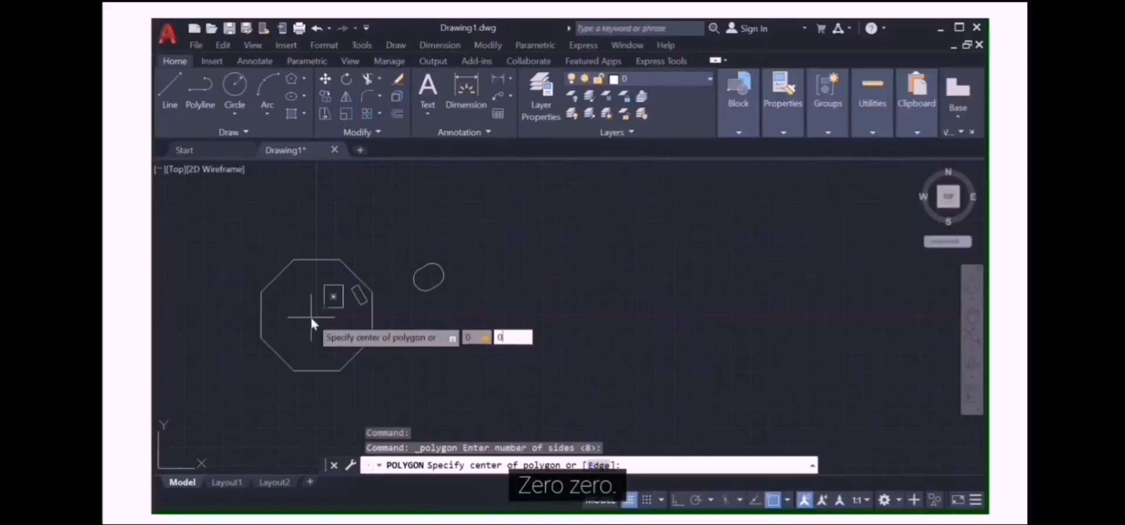
{"action": "key", "text": "Return"}
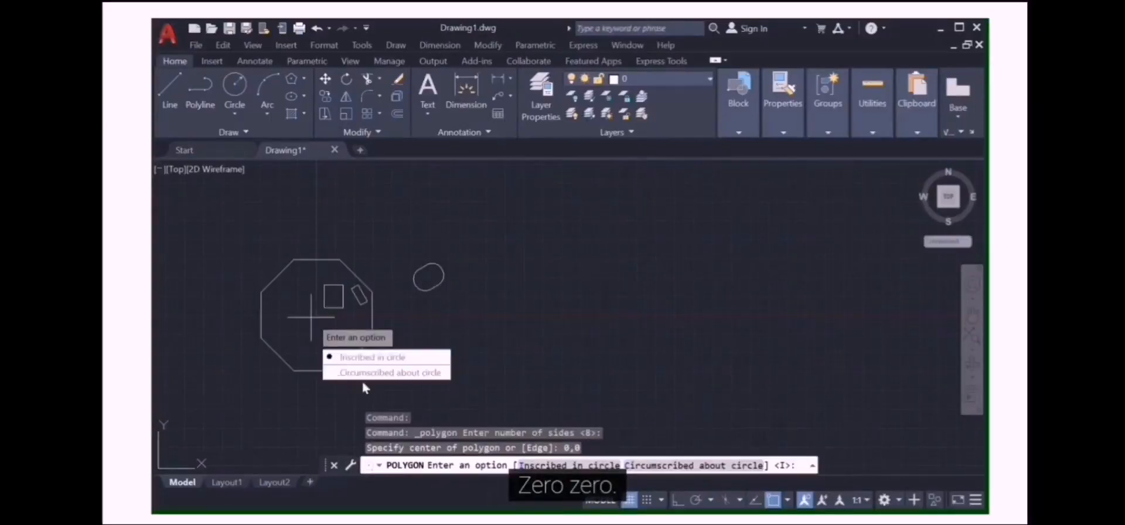
{"action": "left_click", "coordinate": [400, 373]}
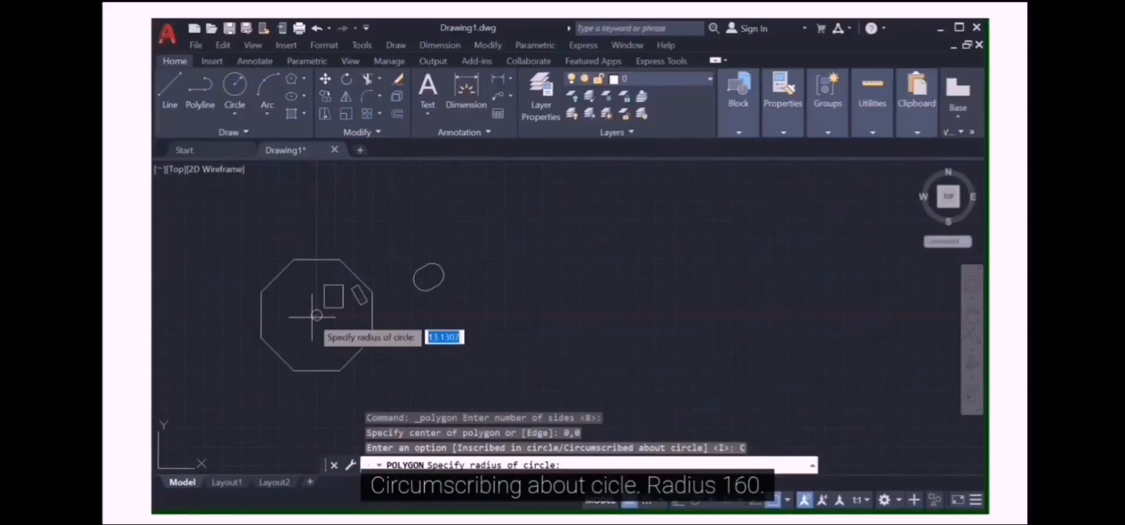
{"action": "type", "text": "160"}
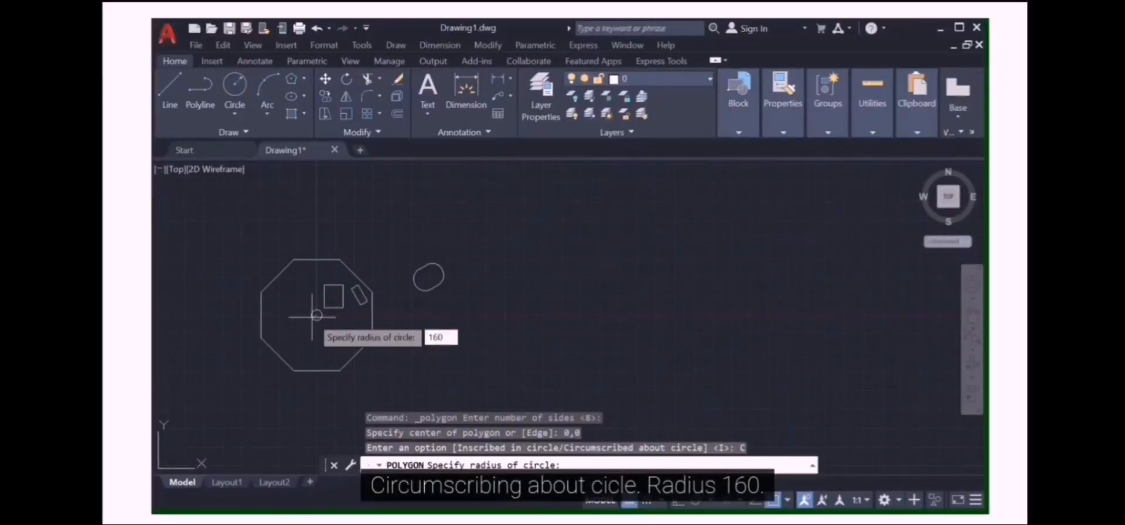
{"action": "key", "text": "Return"}
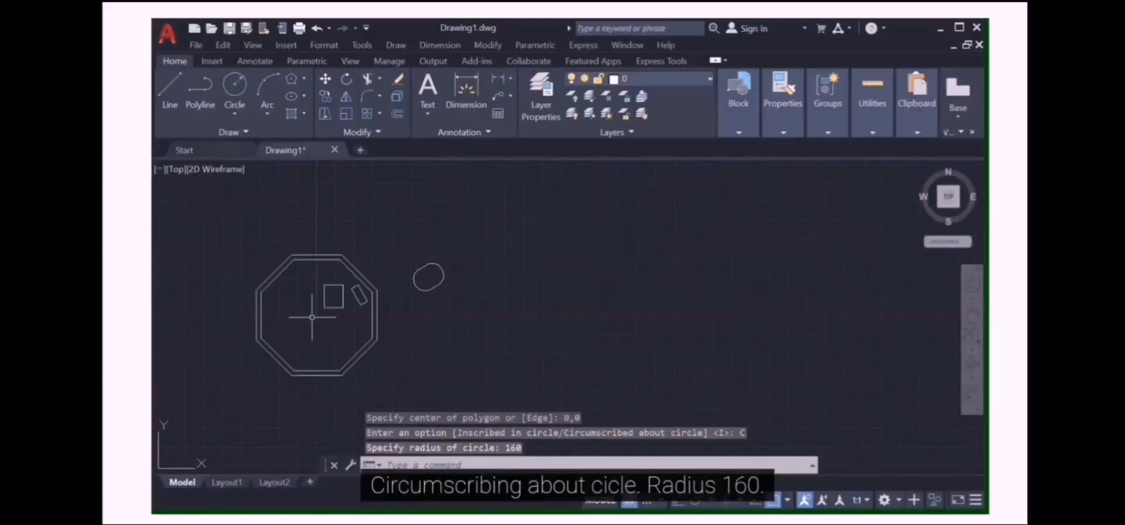
Step: Draw a line from the octagons' shared center to the upper-right vertex of the inner octagon's top edge
{"action": "scroll", "coordinate": [312, 317], "scroll_direction": "up", "scroll_amount": 2}
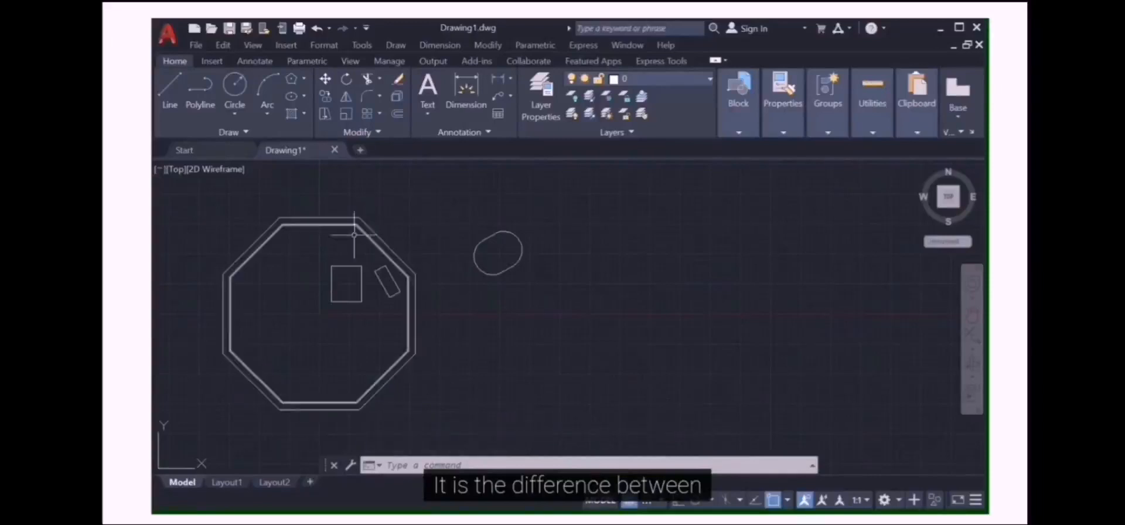
{"action": "left_click", "coordinate": [169, 93]}
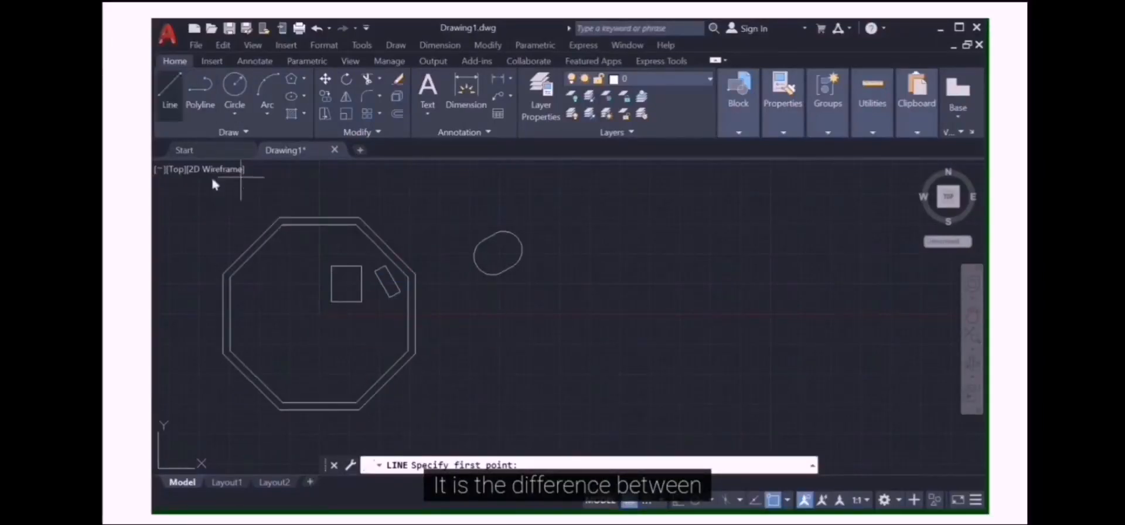
{"action": "double_click", "coordinate": [319, 313]}
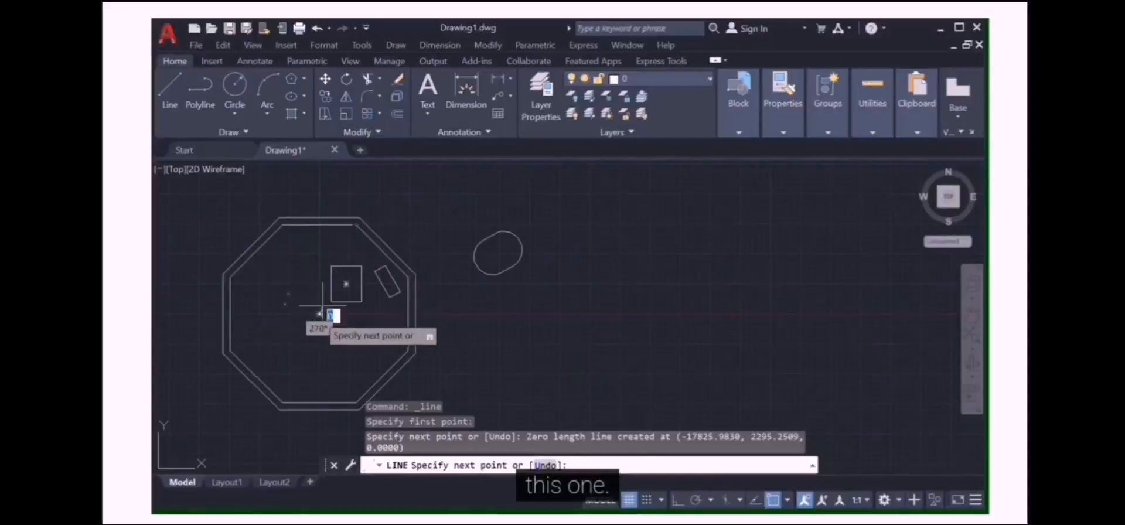
{"action": "left_click", "coordinate": [356, 224]}
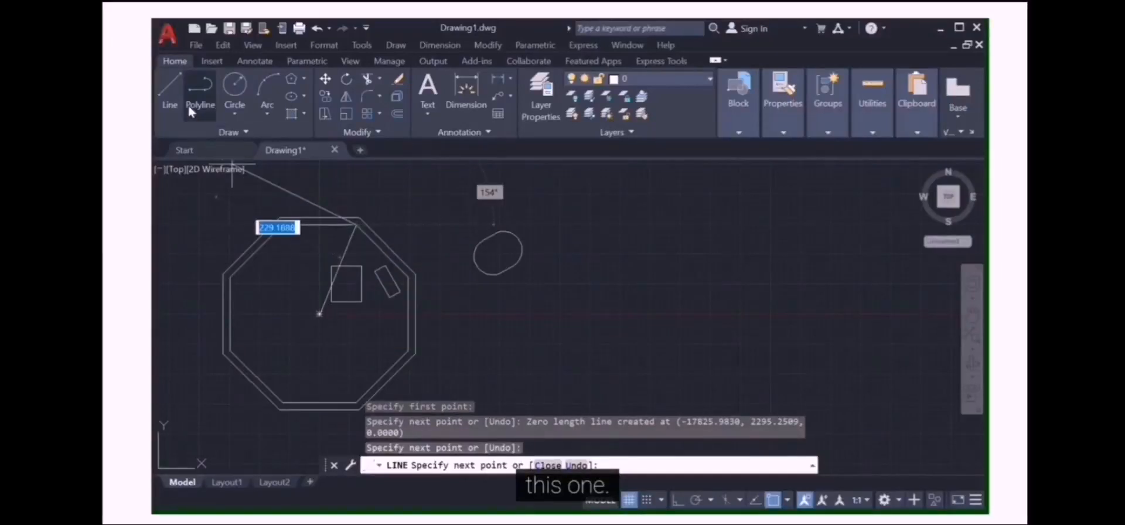
{"action": "key", "text": "Return"}
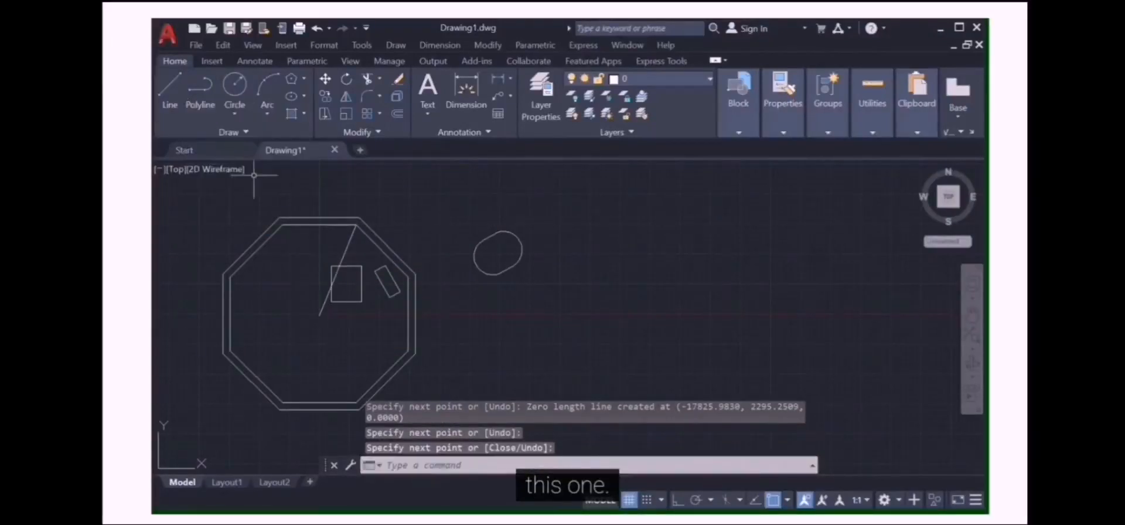
Step: Draw a second line from the shared center to the midpoint of the outer octagon's upper-right slanted side
{"action": "left_click", "coordinate": [169, 91]}
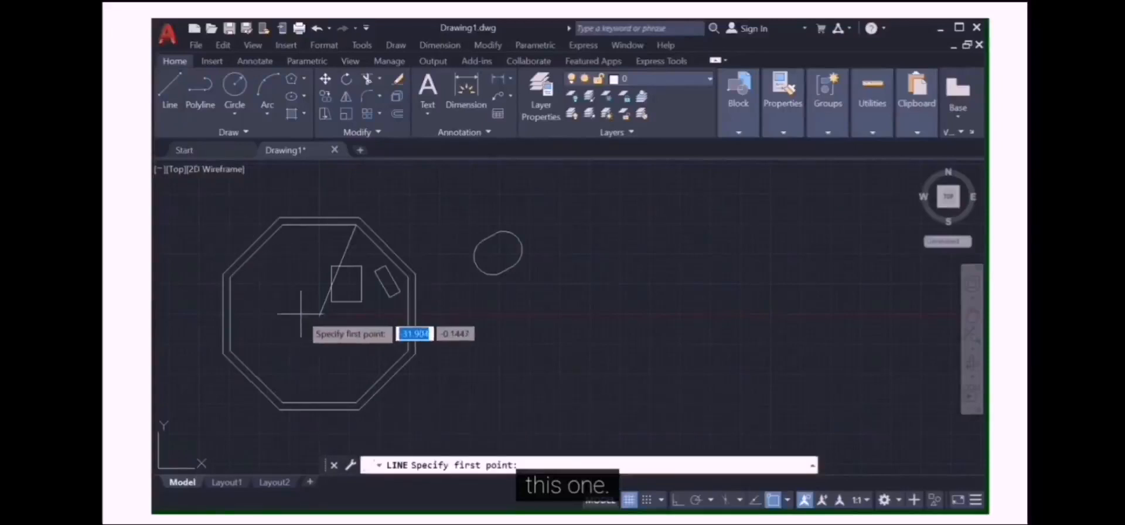
{"action": "left_click", "coordinate": [319, 314]}
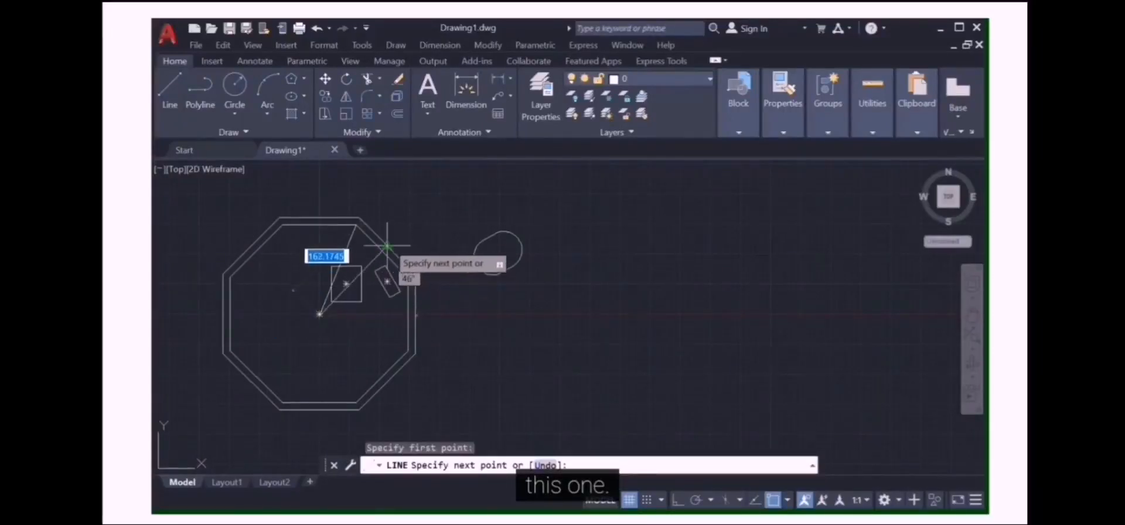
{"action": "left_click", "coordinate": [387, 246]}
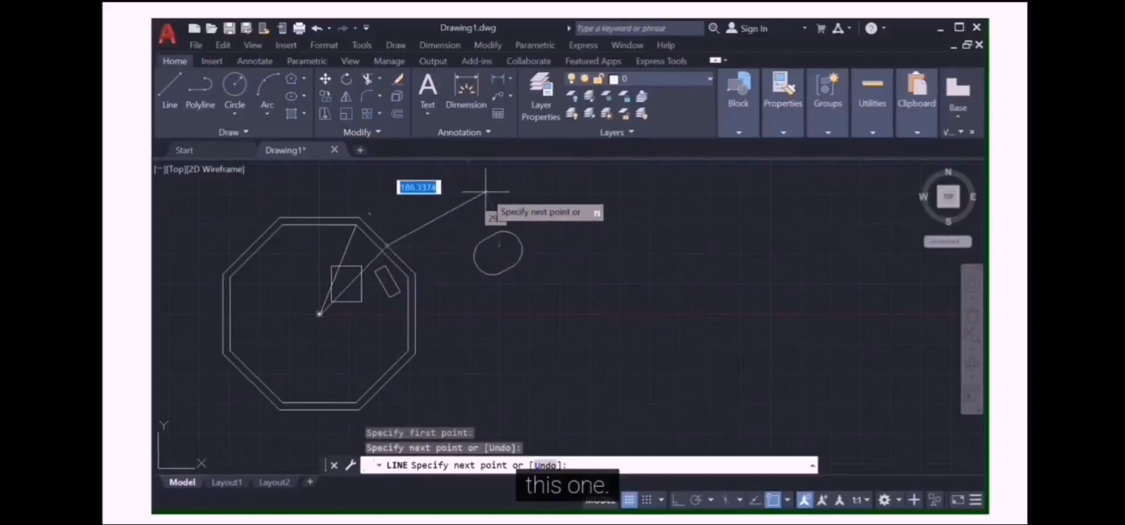
{"action": "key", "text": "Escape"}
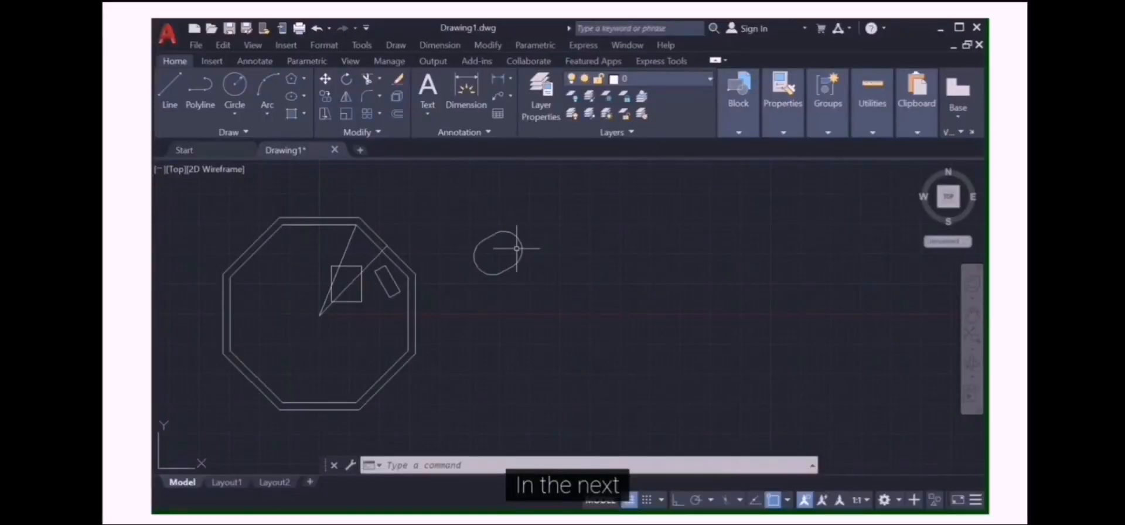
Step: Start a 3-Point arc with its start point at the origin 0,0
{"action": "scroll", "coordinate": [449, 284], "scroll_direction": "down", "scroll_amount": 2}
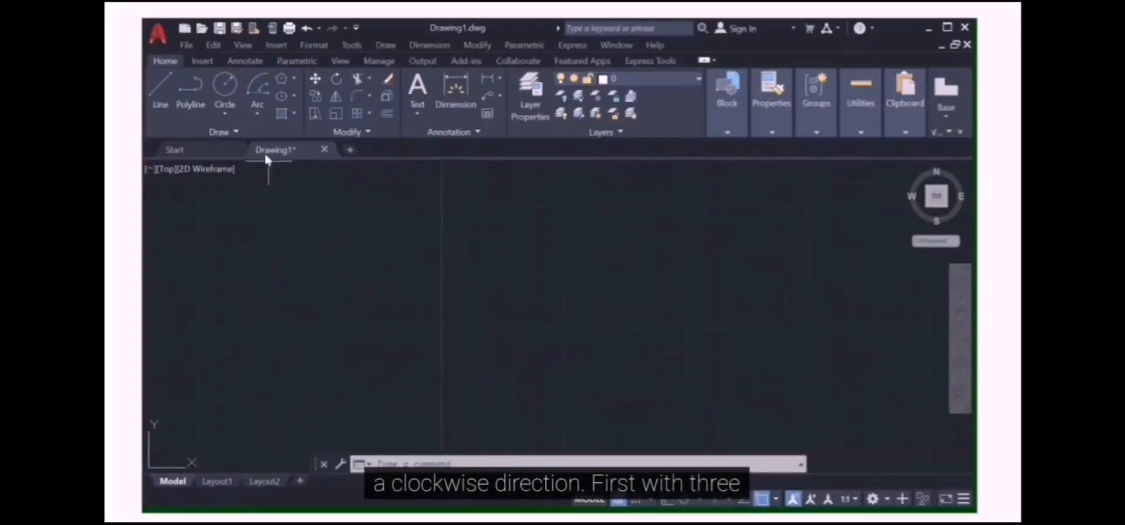
{"action": "left_click", "coordinate": [257, 116]}
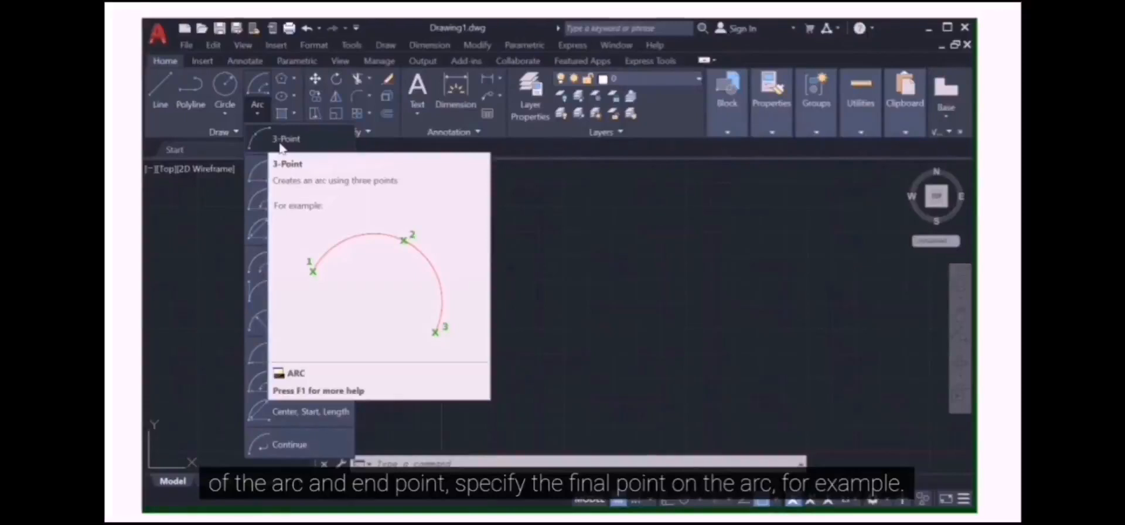
{"action": "left_click", "coordinate": [282, 140]}
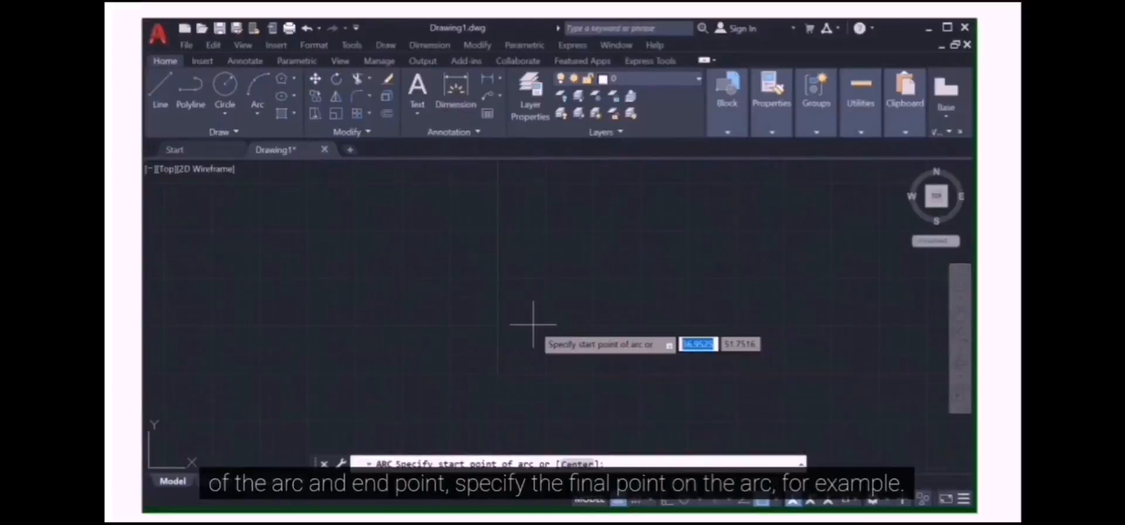
{"action": "type", "text": "0"}
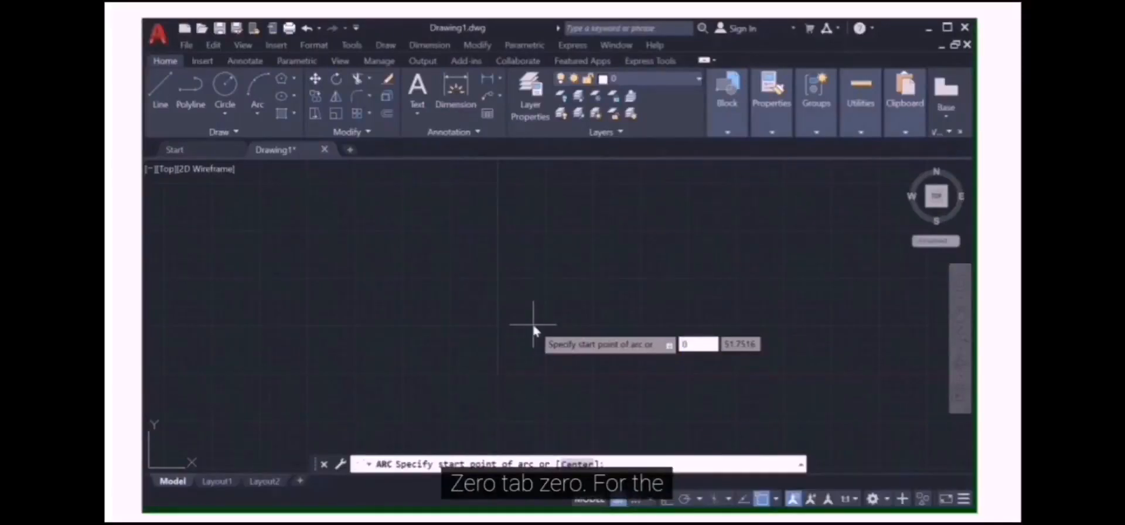
{"action": "key", "text": "Tab"}
{"action": "type", "text": "0"}
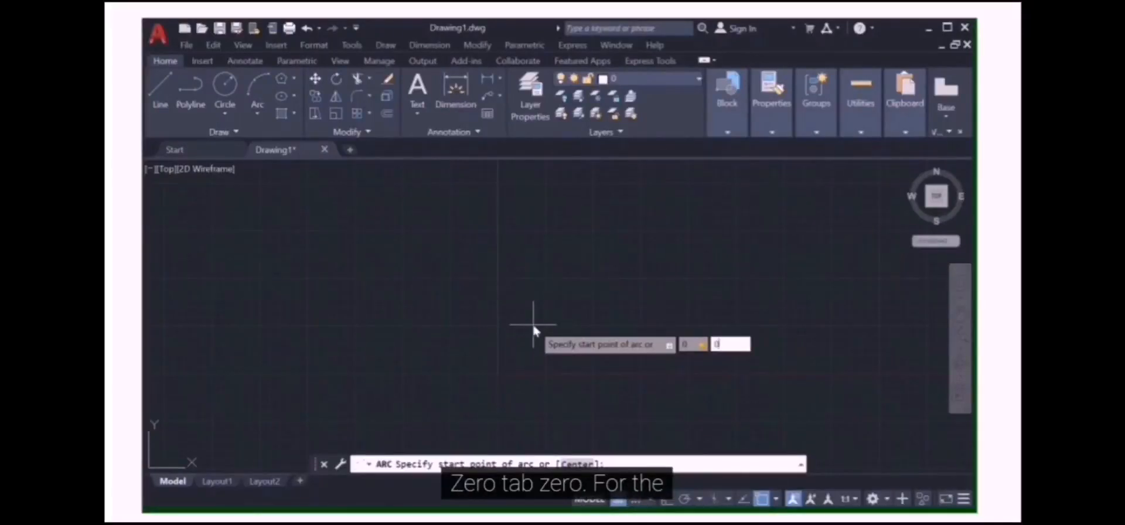
{"action": "key", "text": "Return"}
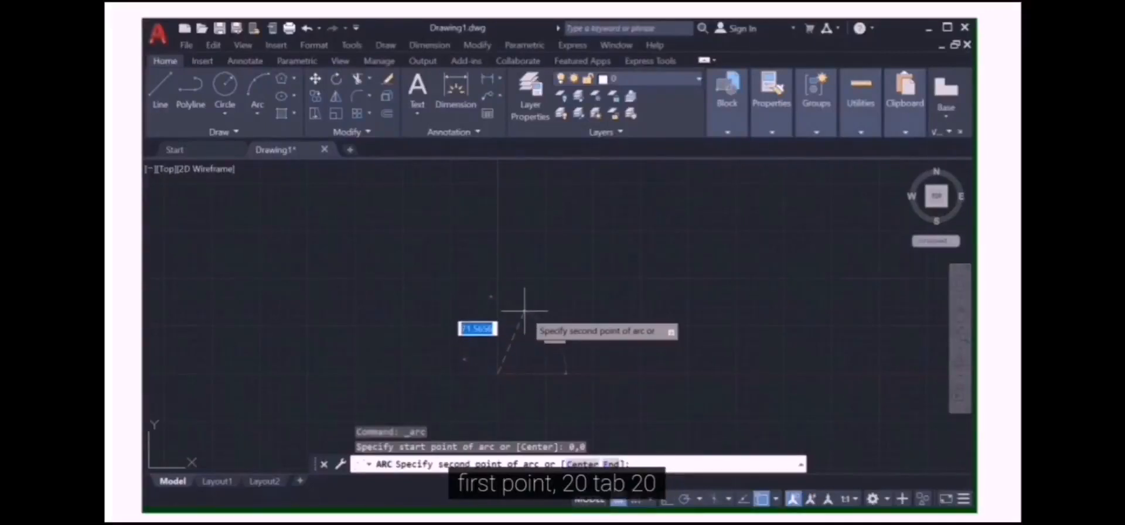
Step: Place the arc's second point at a distance of 20 and an angle of 30° from the start point
{"action": "type", "text": "20"}
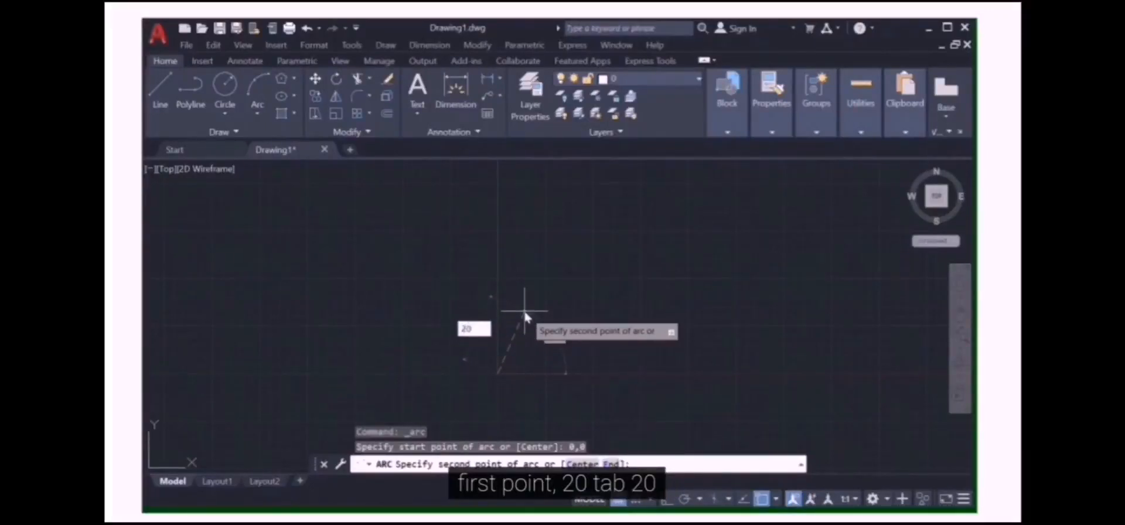
{"action": "key", "text": "Tab"}
{"action": "type", "text": "2"}
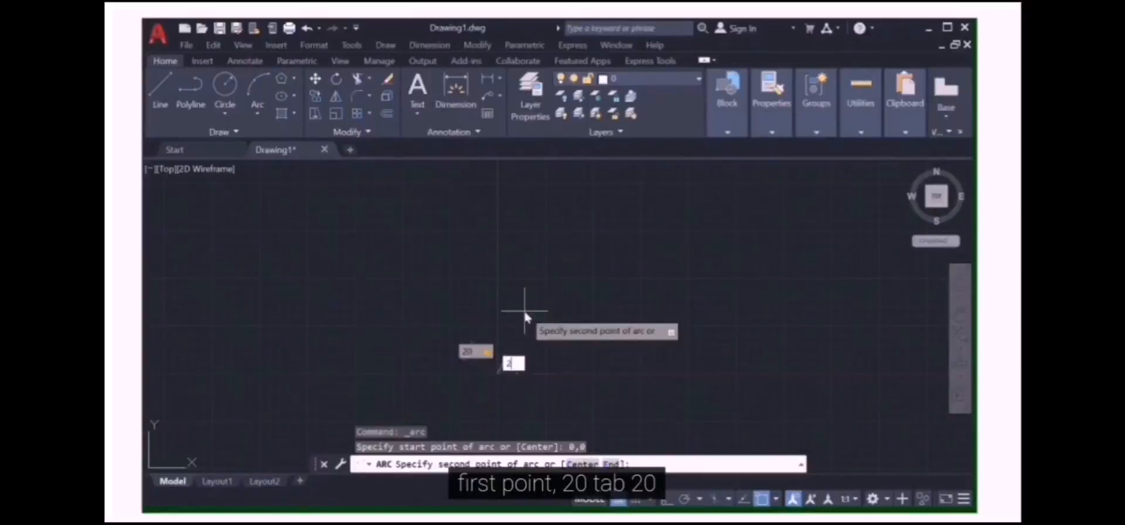
{"action": "type", "text": "0"}
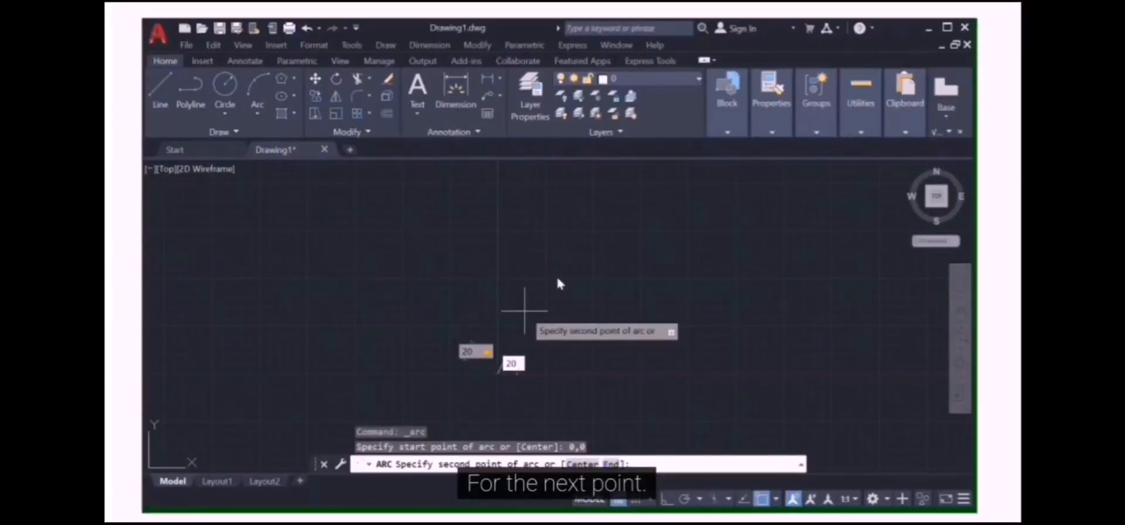
{"action": "key", "text": "Return"}
{"action": "left_click", "coordinate": [516, 364]}
{"action": "double_click", "coordinate": [515, 364]}
{"action": "key", "text": "BackSpace"}
{"action": "type", "text": "30"}
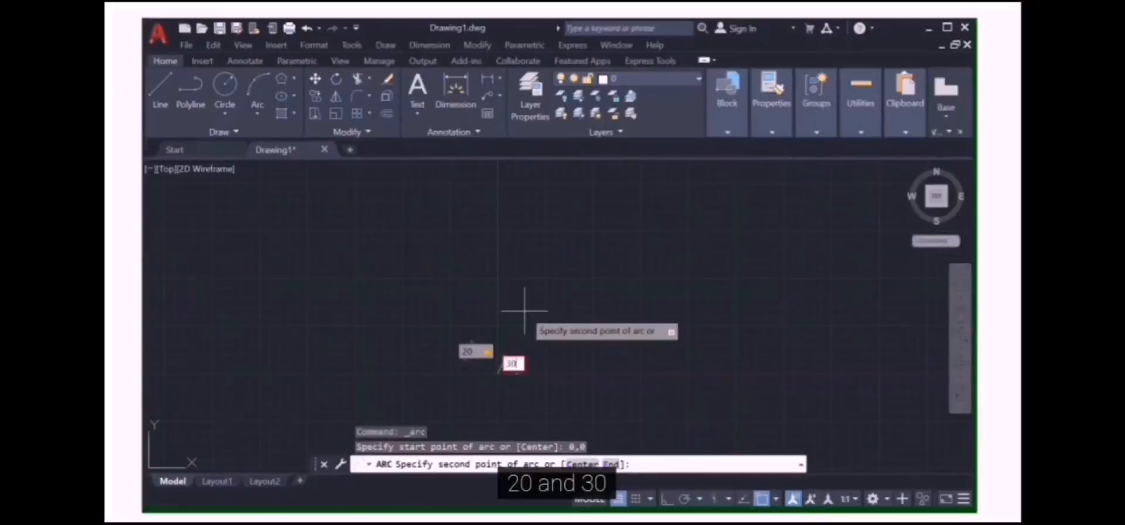
{"action": "key", "text": "Return"}
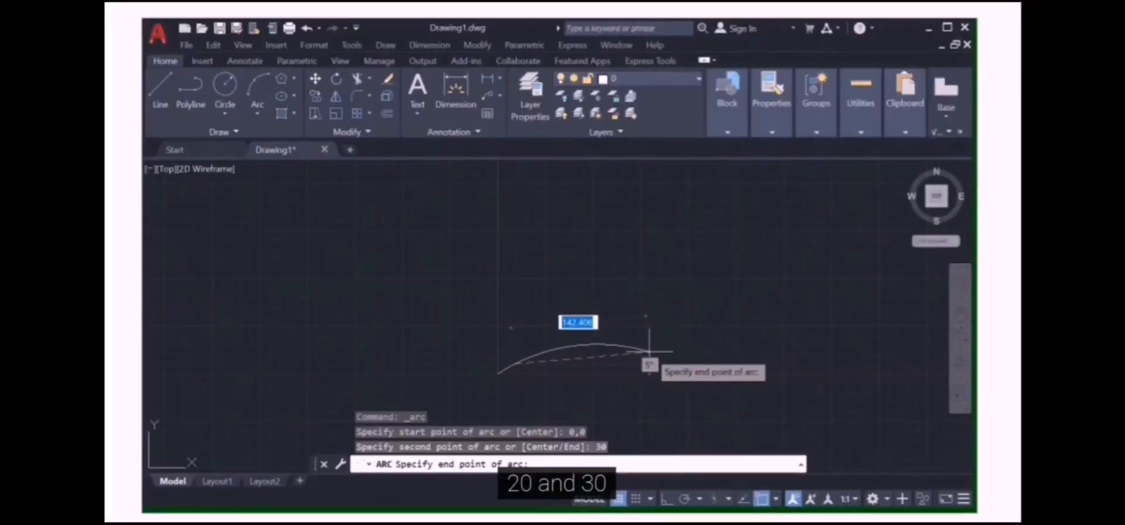
Step: Place the arc's end point at a distance of 40 and an angle of 70° from the second point, and select the arc
{"action": "type", "text": "40"}
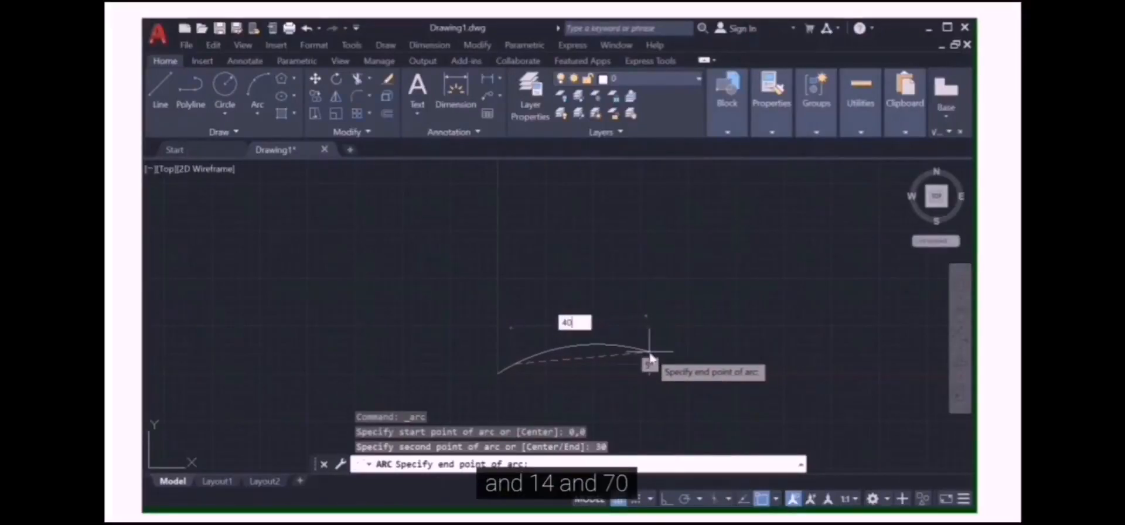
{"action": "key", "text": "Tab"}
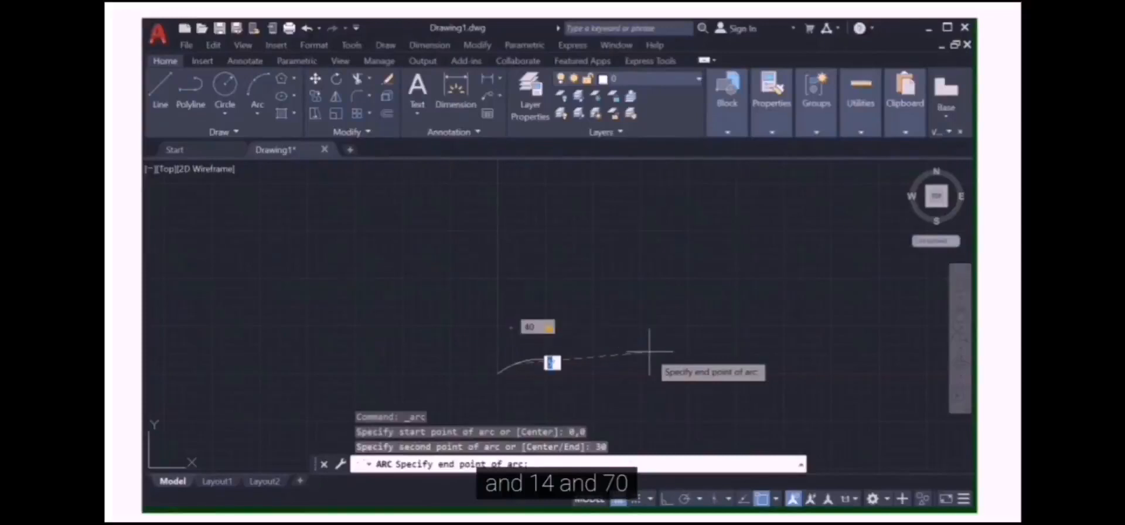
{"action": "type", "text": "70"}
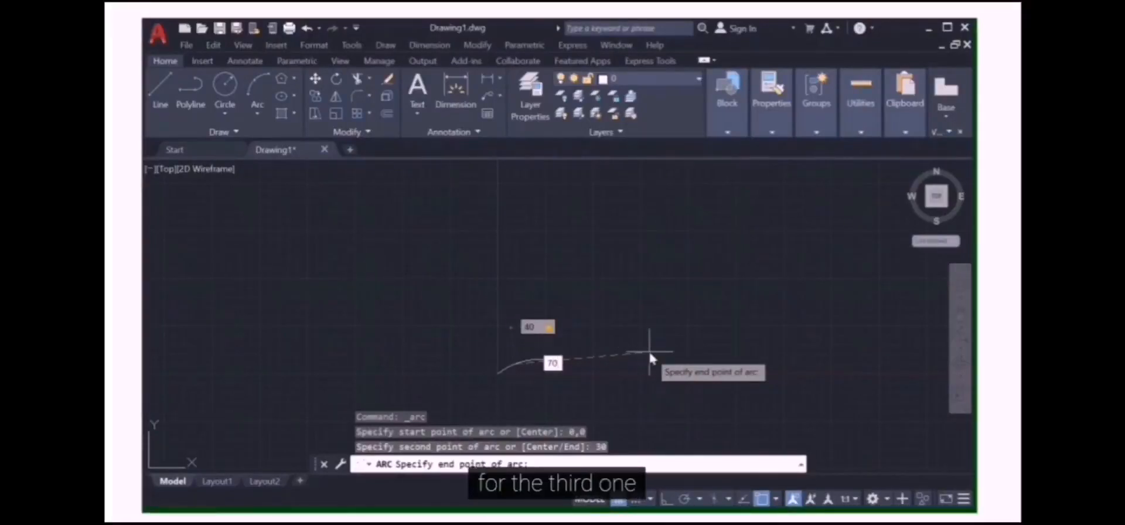
{"action": "key", "text": "Return"}
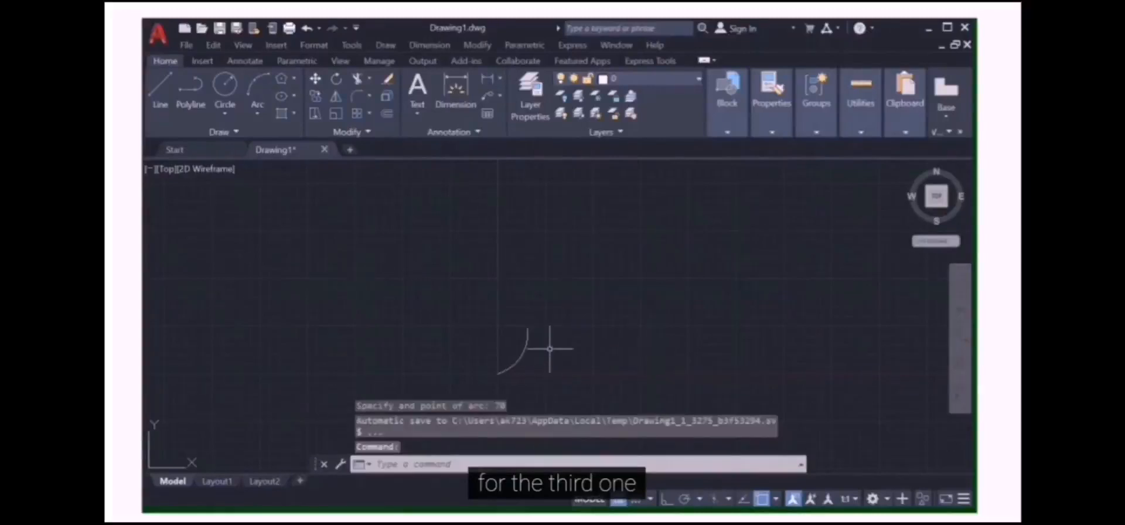
{"action": "left_click", "coordinate": [523, 343]}
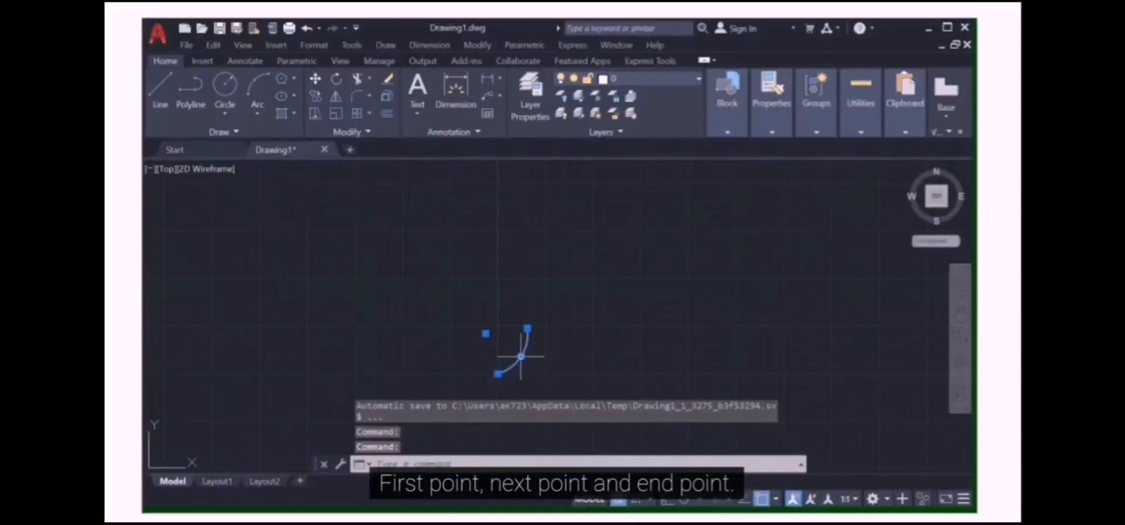
{"action": "mouse_move", "coordinate": [521, 359]}
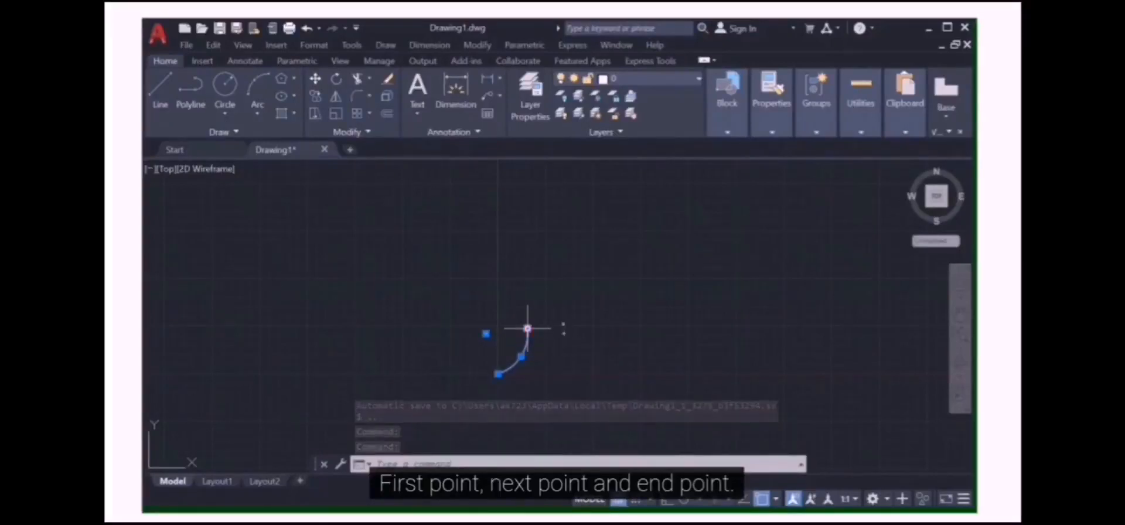
{"action": "mouse_move", "coordinate": [529, 332]}
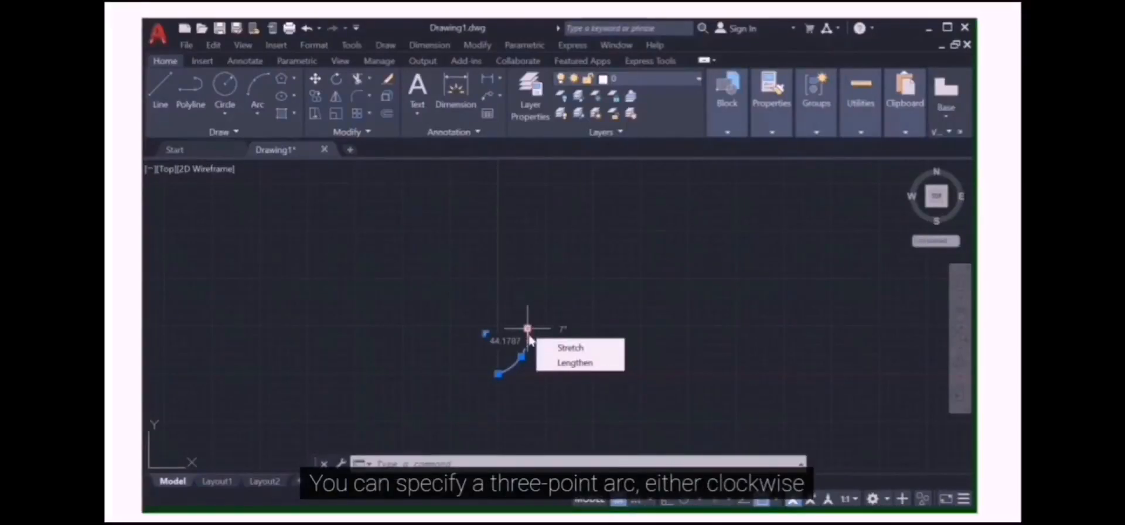
{"action": "left_click", "coordinate": [528, 330]}
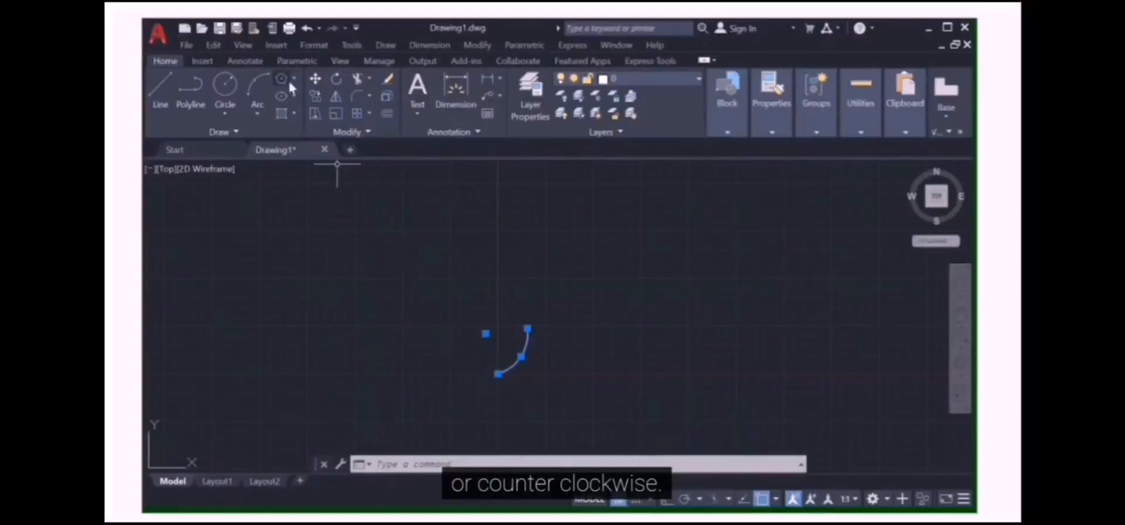
Step: Draw a Start, Center, End arc opening upward, above and right of the 3-Point arc, and select it
{"action": "left_click", "coordinate": [258, 113]}
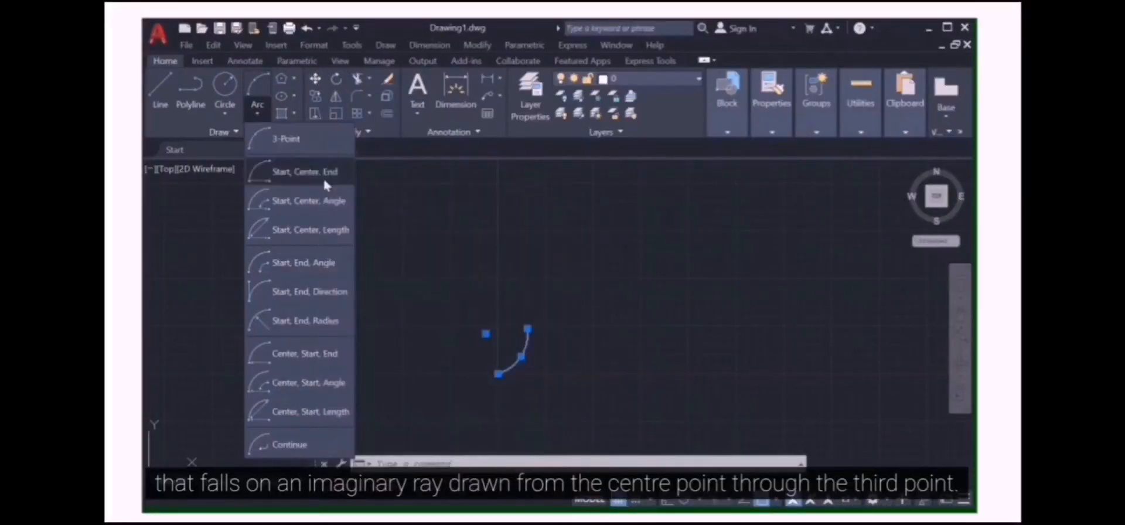
{"action": "left_click", "coordinate": [316, 171]}
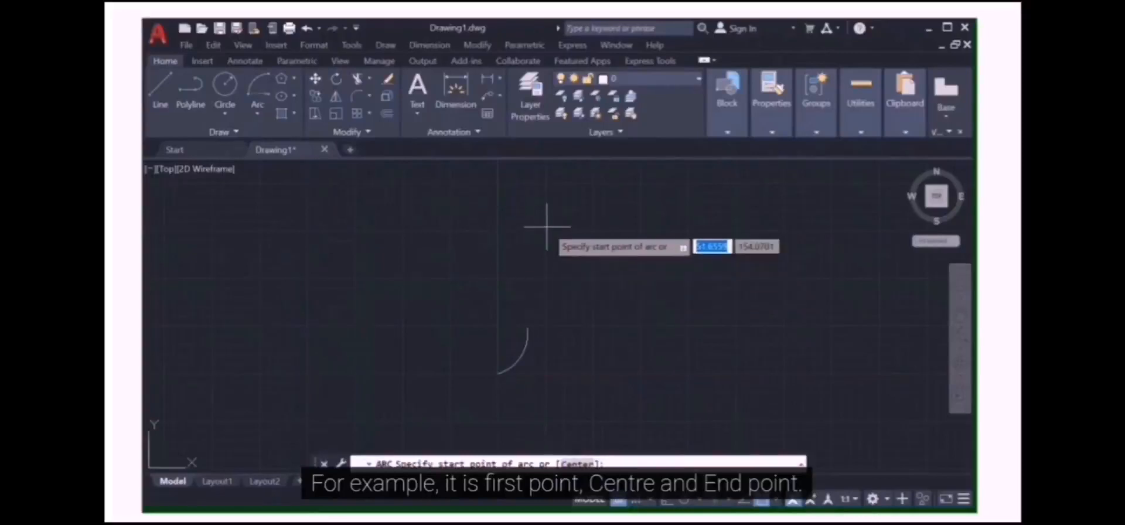
{"action": "left_click", "coordinate": [549, 245]}
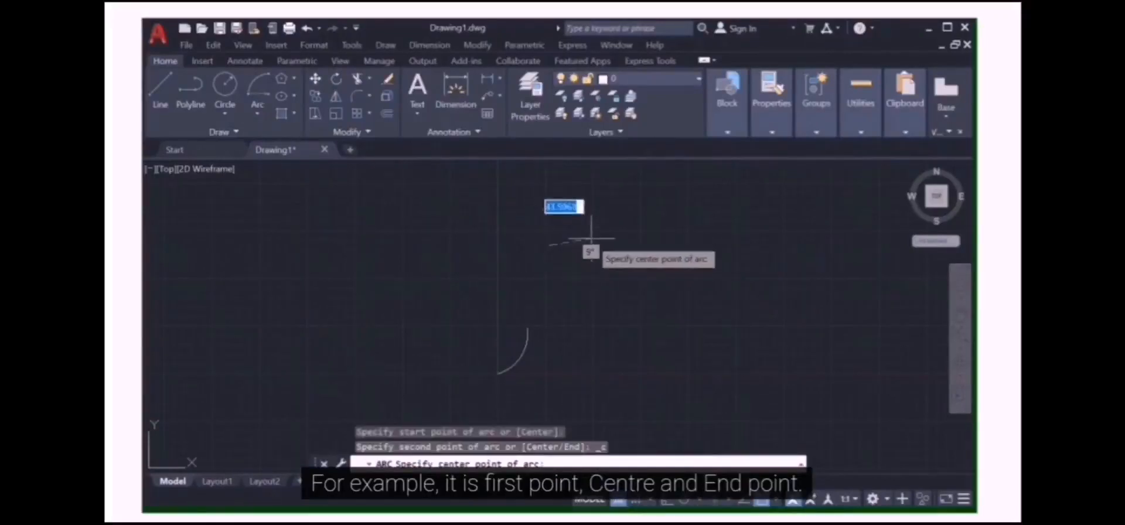
{"action": "left_click", "coordinate": [577, 203]}
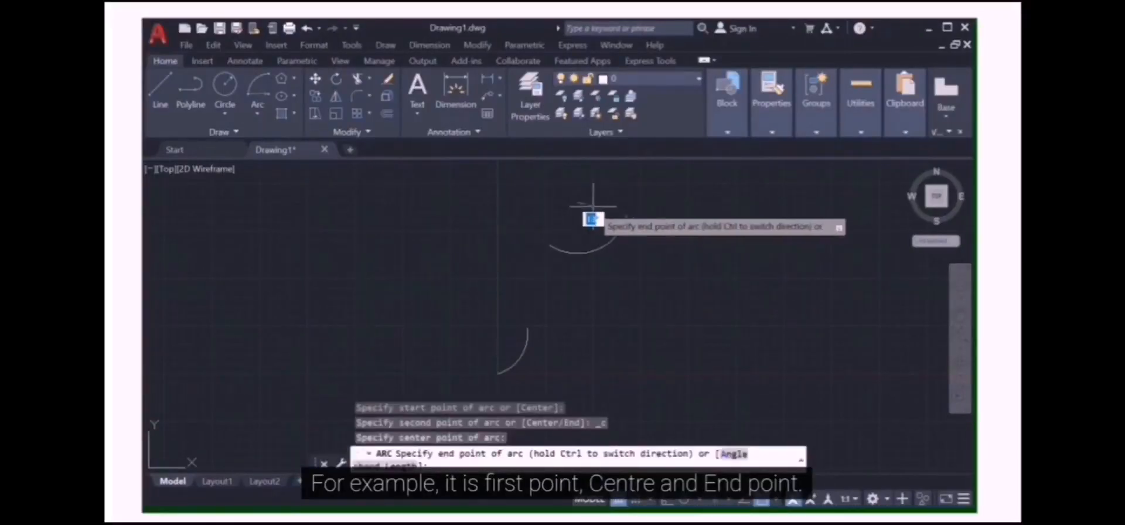
{"action": "left_click", "coordinate": [629, 192]}
{"action": "left_click", "coordinate": [606, 244]}
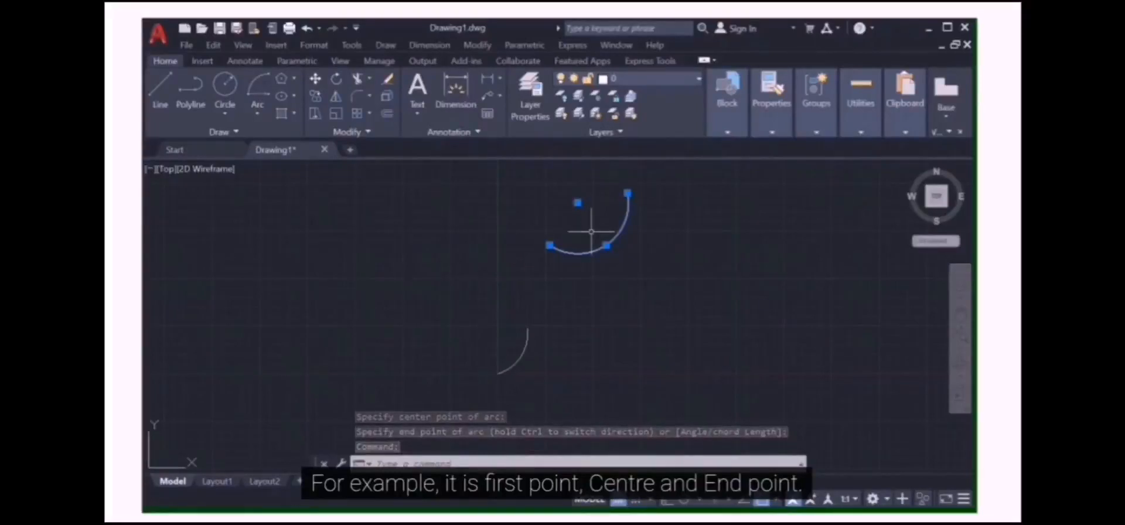
Step: Draw a Start, Center, Angle arc with an included angle of 50° below the Start, Center, End arc, and select it
{"action": "left_click", "coordinate": [258, 113]}
{"action": "left_click", "coordinate": [276, 200]}
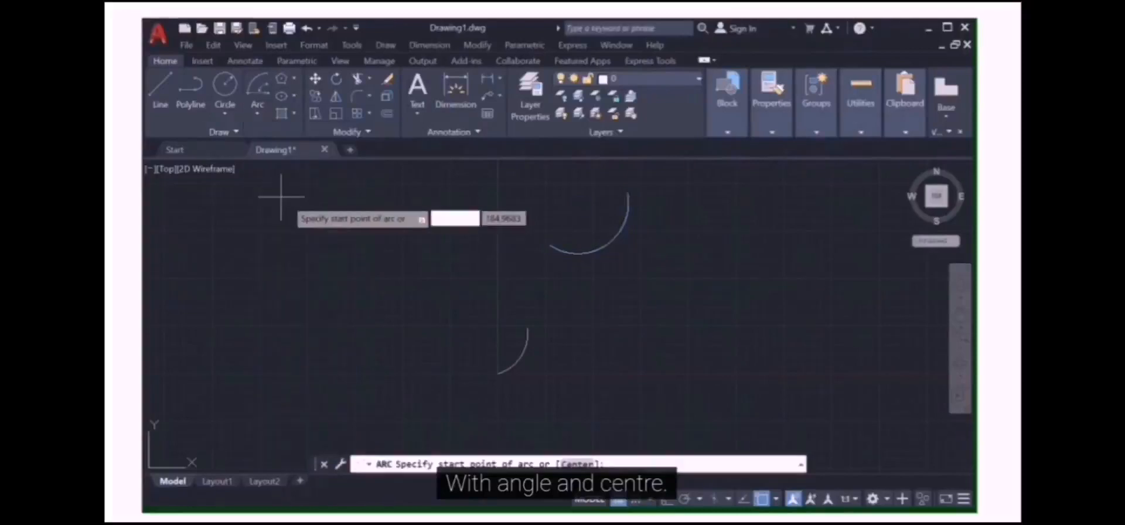
{"action": "left_click", "coordinate": [624, 304]}
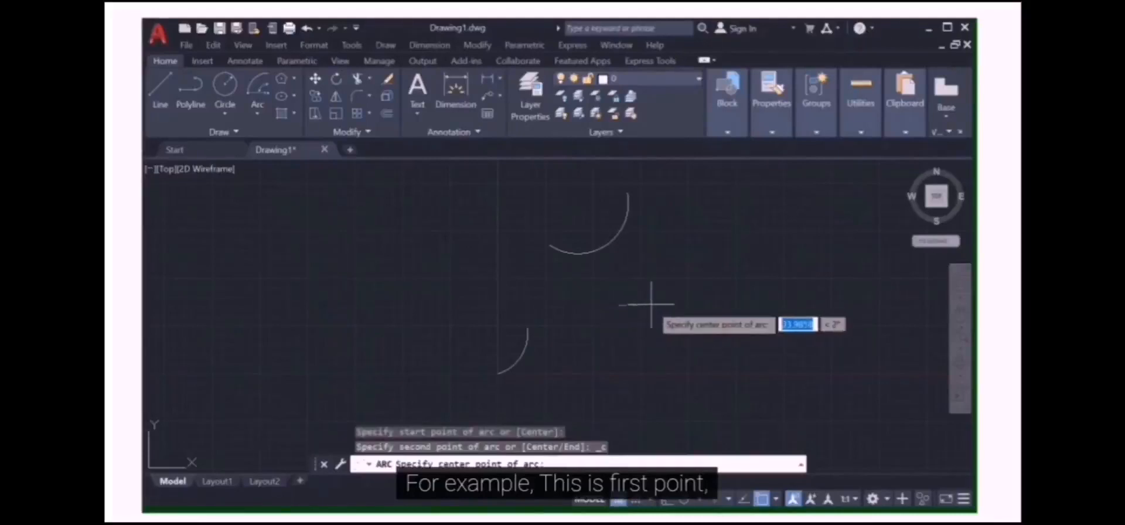
{"action": "left_click", "coordinate": [662, 250]}
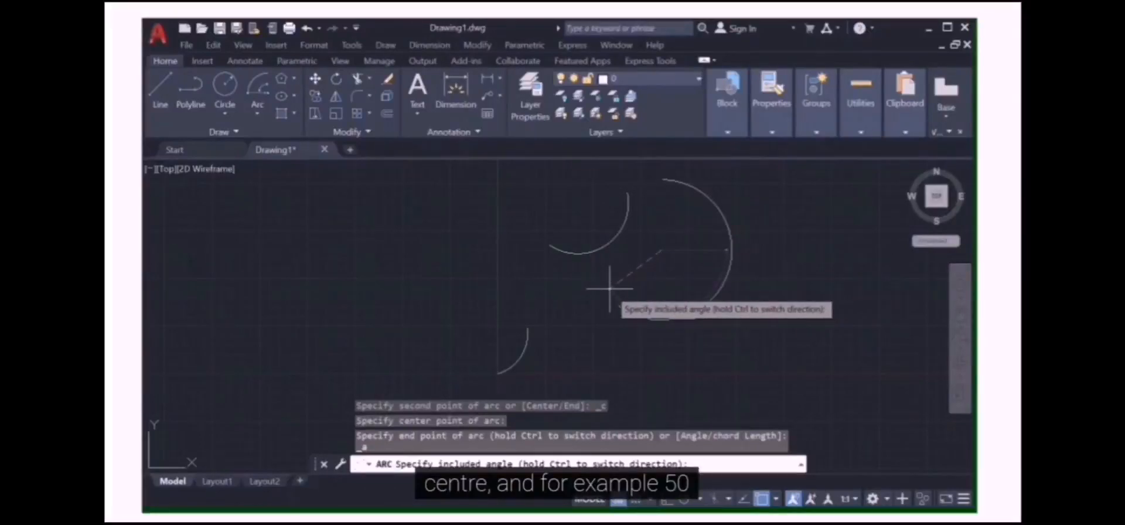
{"action": "type", "text": "50"}
{"action": "key", "text": "Return"}
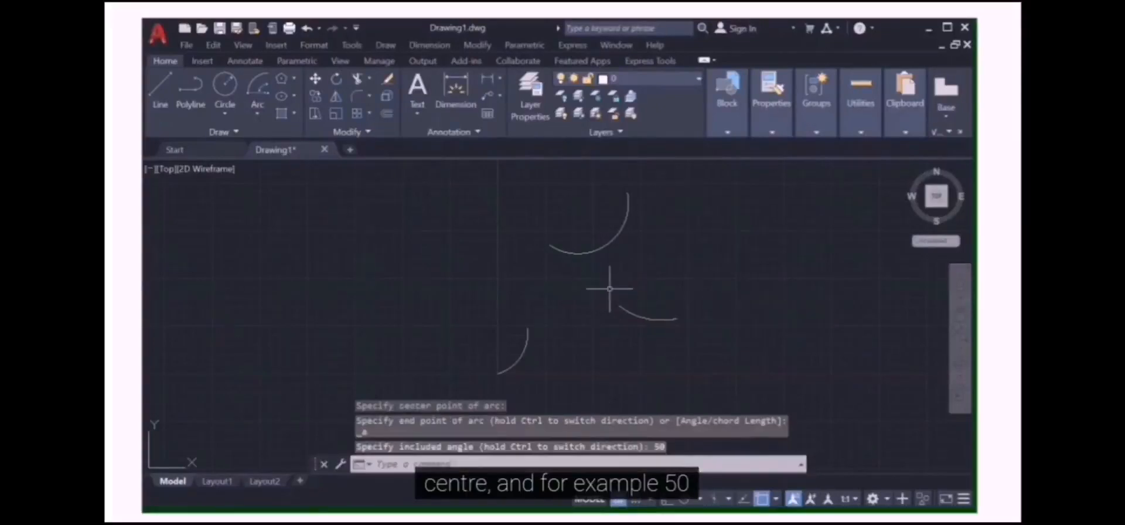
{"action": "left_click", "coordinate": [647, 318]}
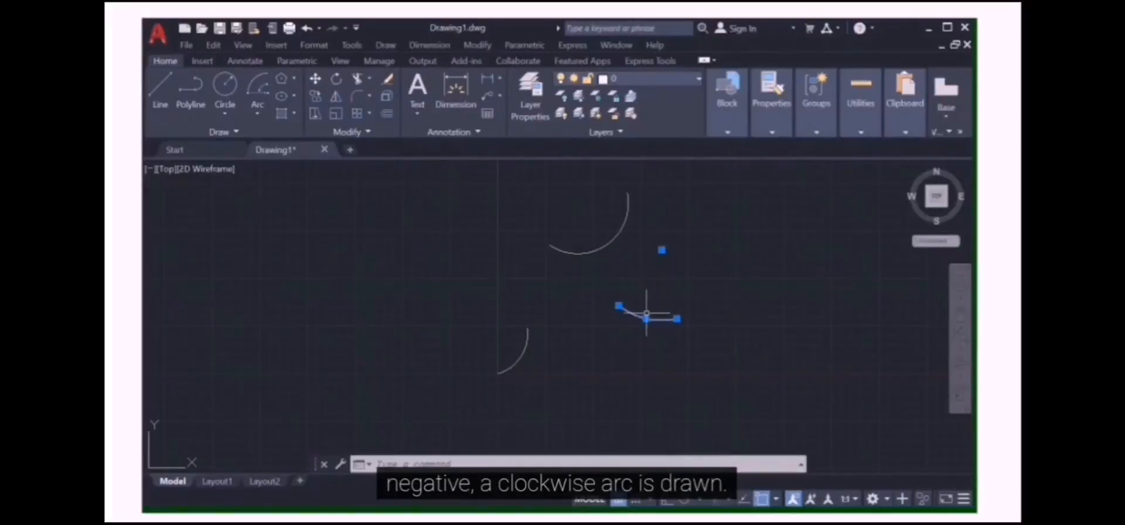
{"action": "mouse_move", "coordinate": [490, 19]}
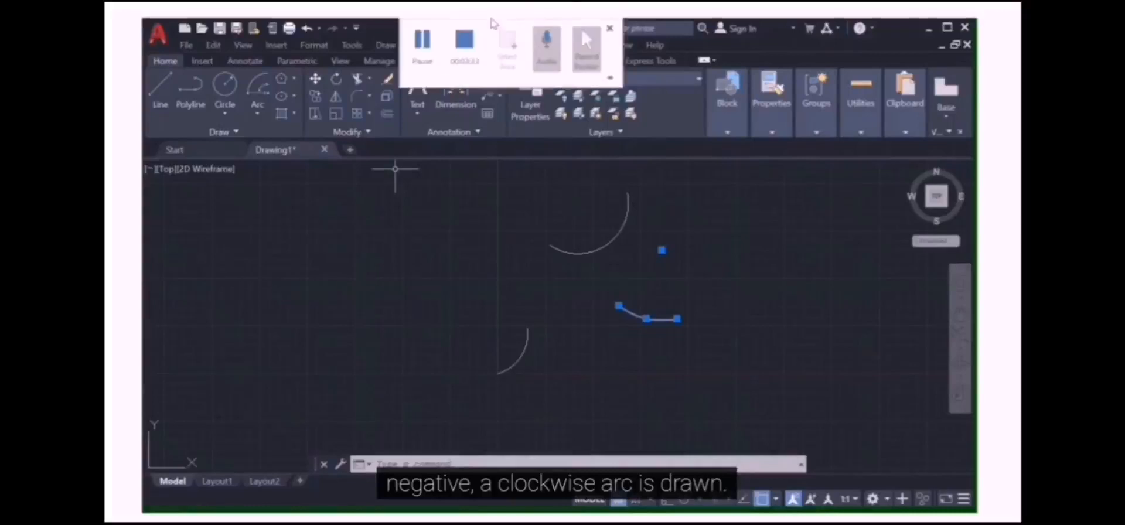
{"action": "left_click", "coordinate": [430, 55]}
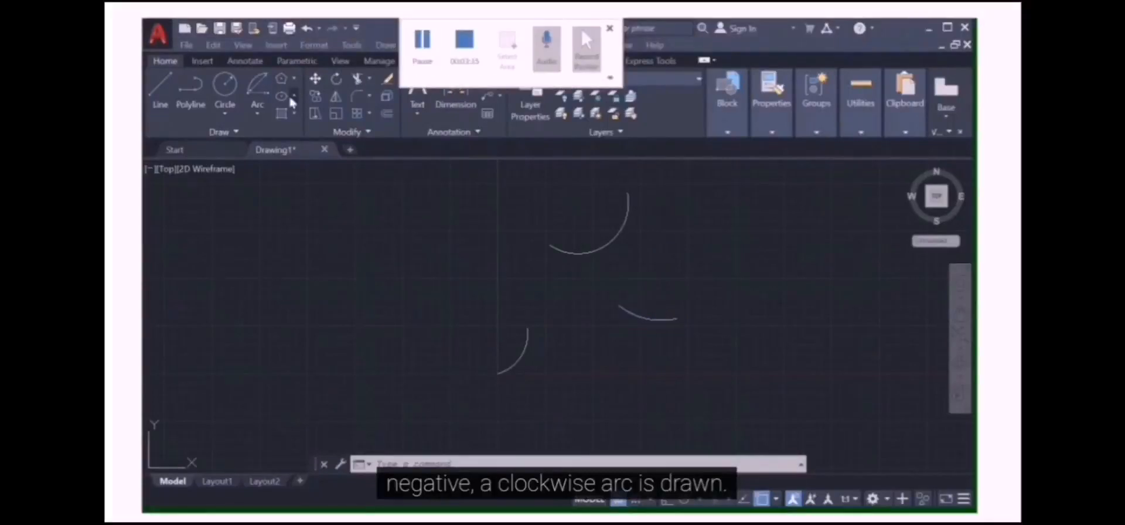
Step: Draw a Start, Center, Length arc with a chord length of -50 to the right of the existing arcs, its center above the start point
{"action": "left_click", "coordinate": [258, 116]}
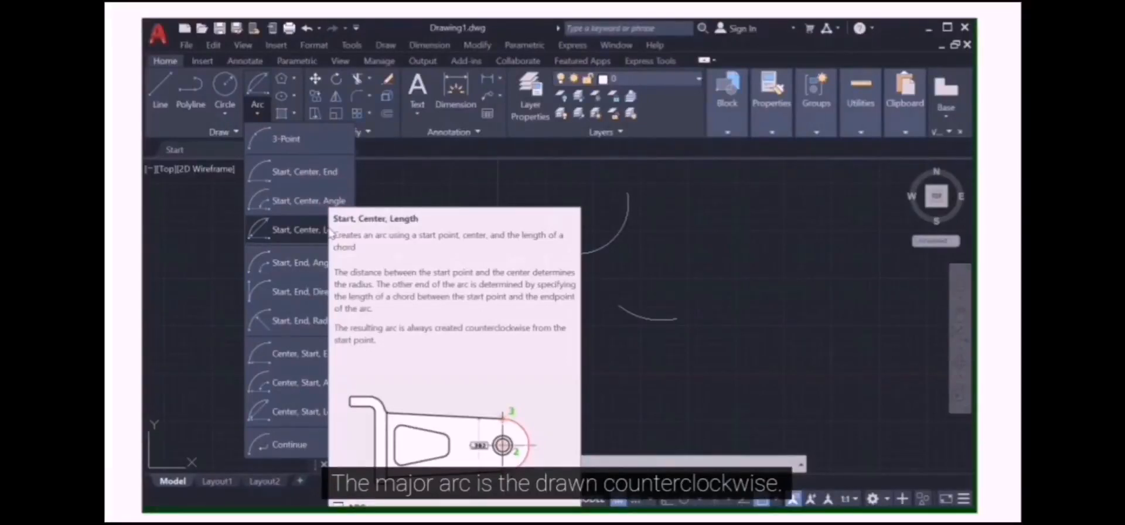
{"action": "left_click", "coordinate": [299, 230]}
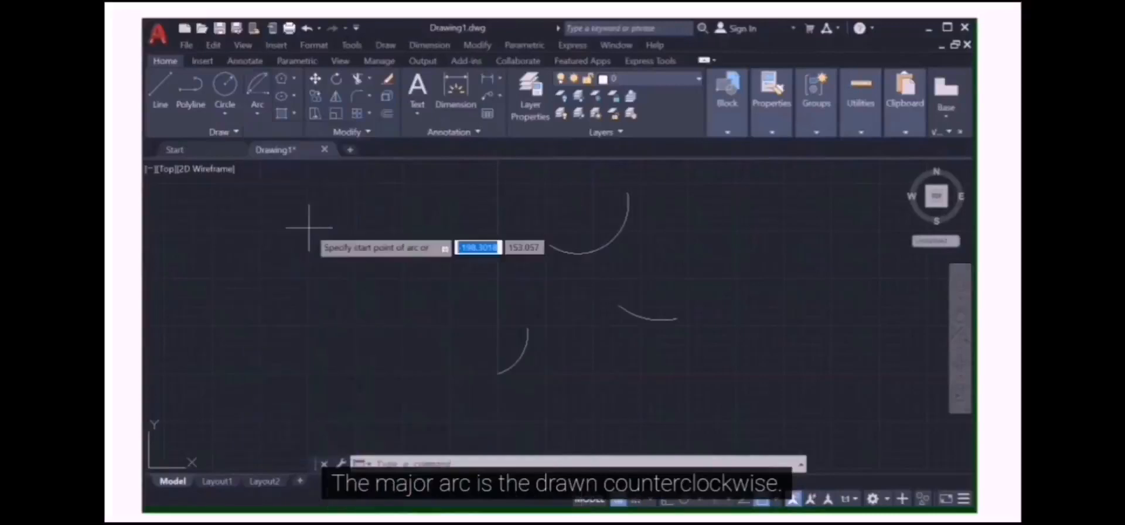
{"action": "left_click", "coordinate": [712, 264]}
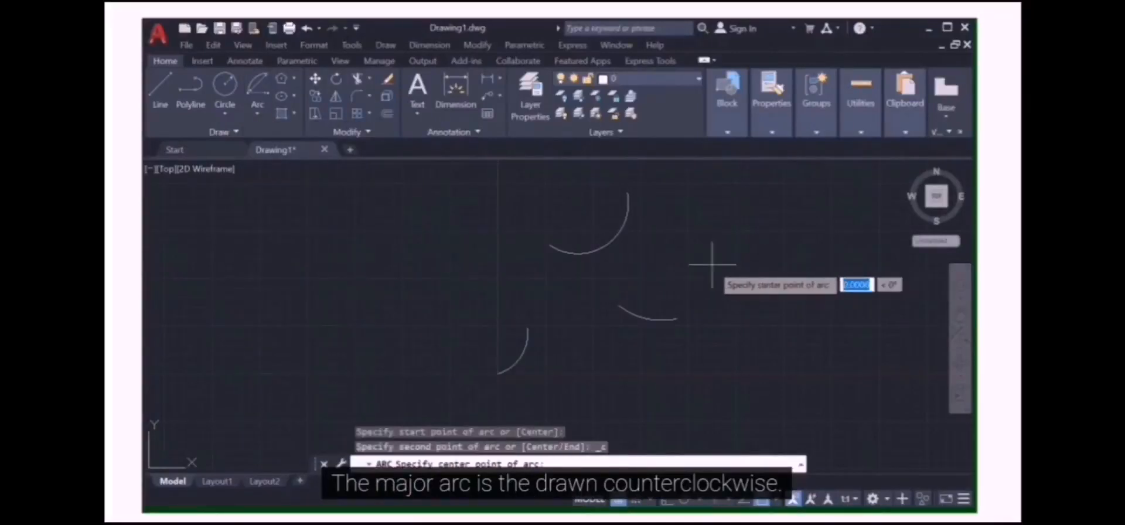
{"action": "left_click", "coordinate": [722, 195]}
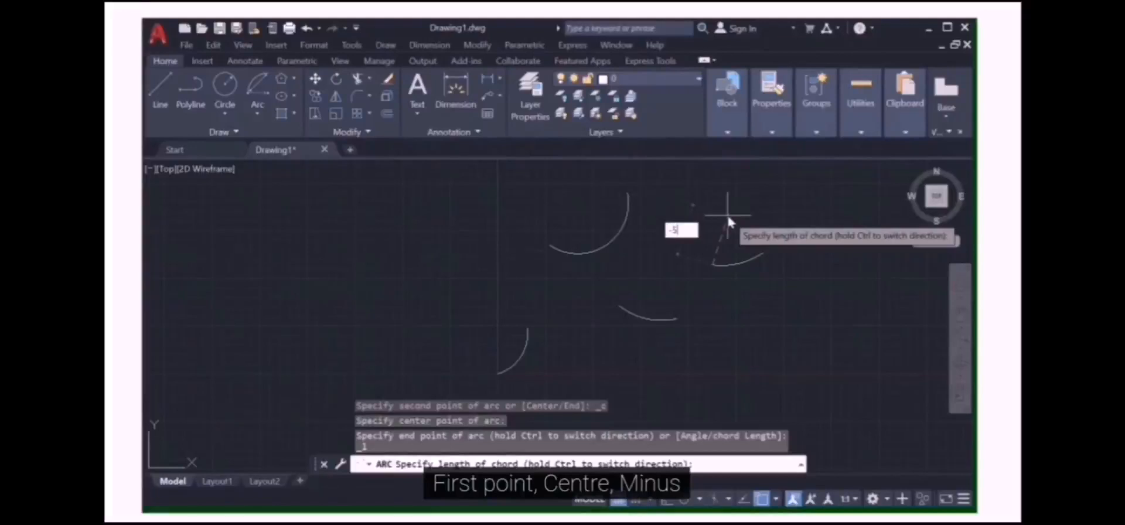
{"action": "key", "text": "Return"}
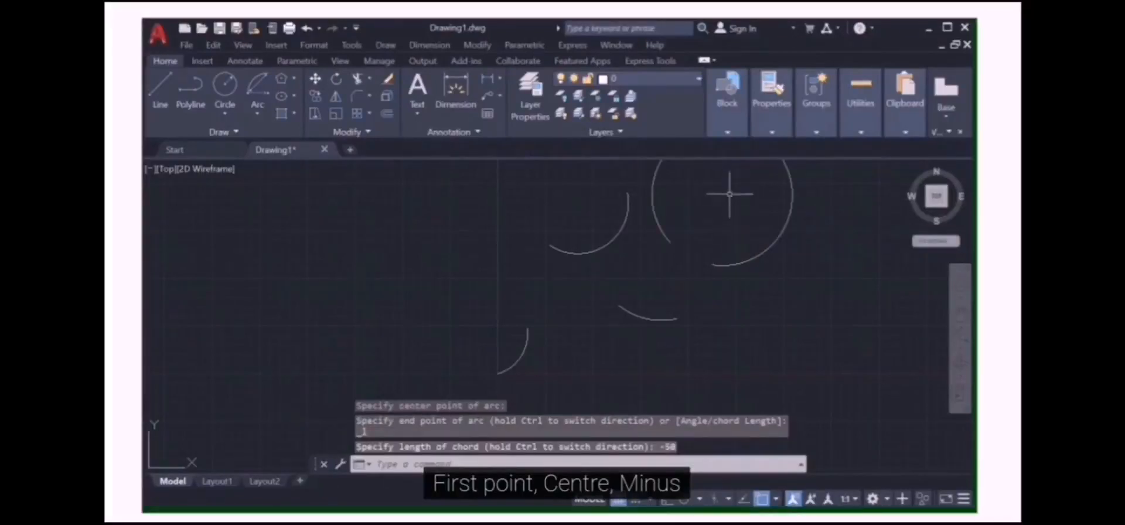
{"action": "scroll", "coordinate": [713, 224], "scroll_direction": "down", "scroll_amount": 2}
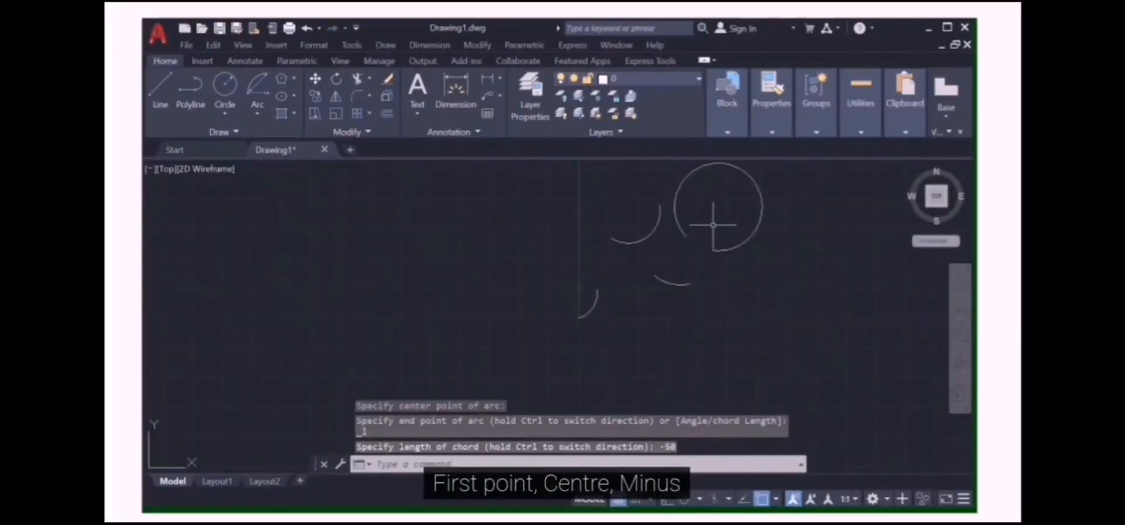
{"action": "left_click", "coordinate": [761, 275]}
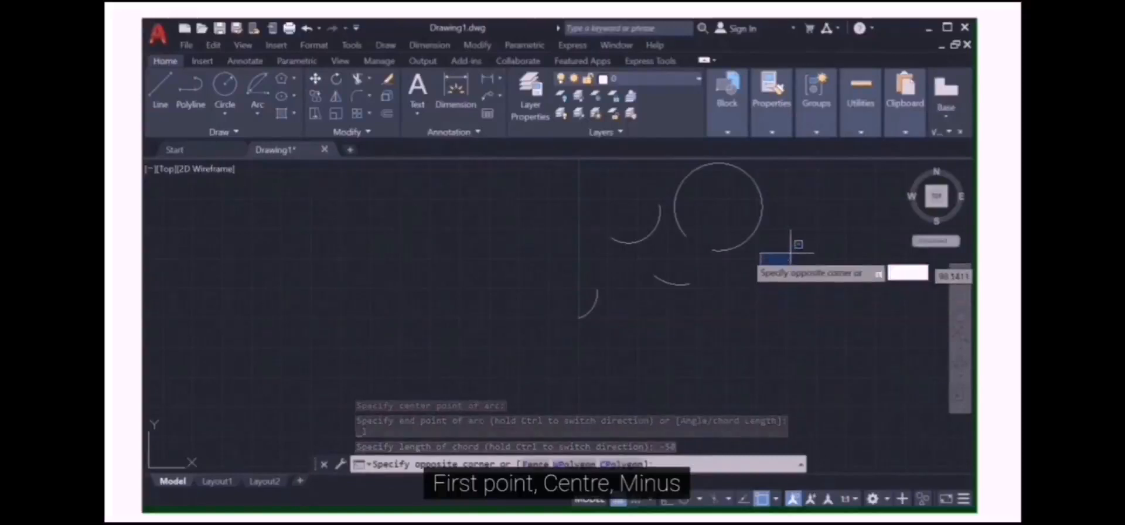
{"action": "key", "text": "Escape"}
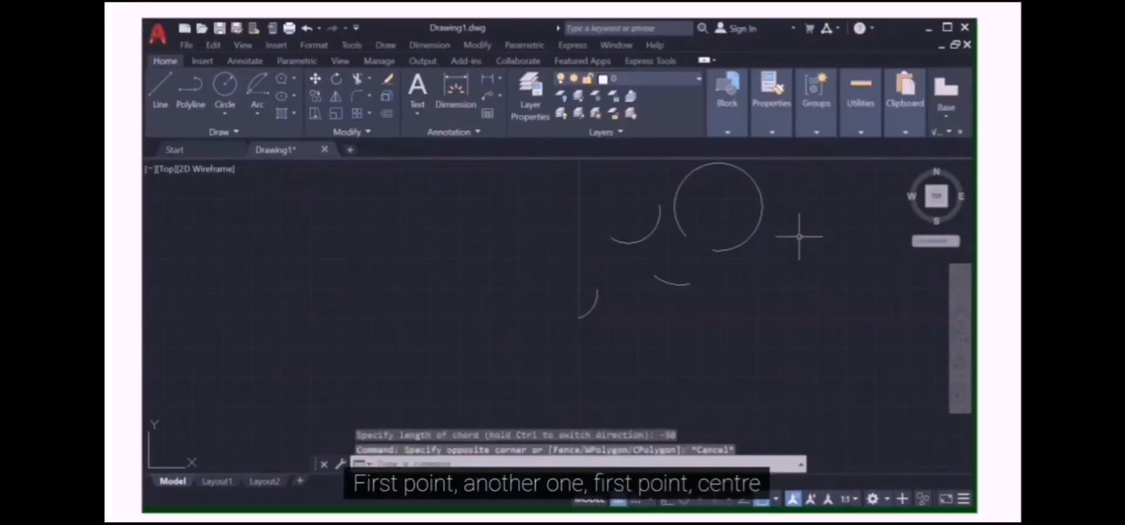
Step: Draw another Start, Center, Length arc with a chord length of 50 in the empty area left of the existing arcs
{"action": "left_click", "coordinate": [256, 114]}
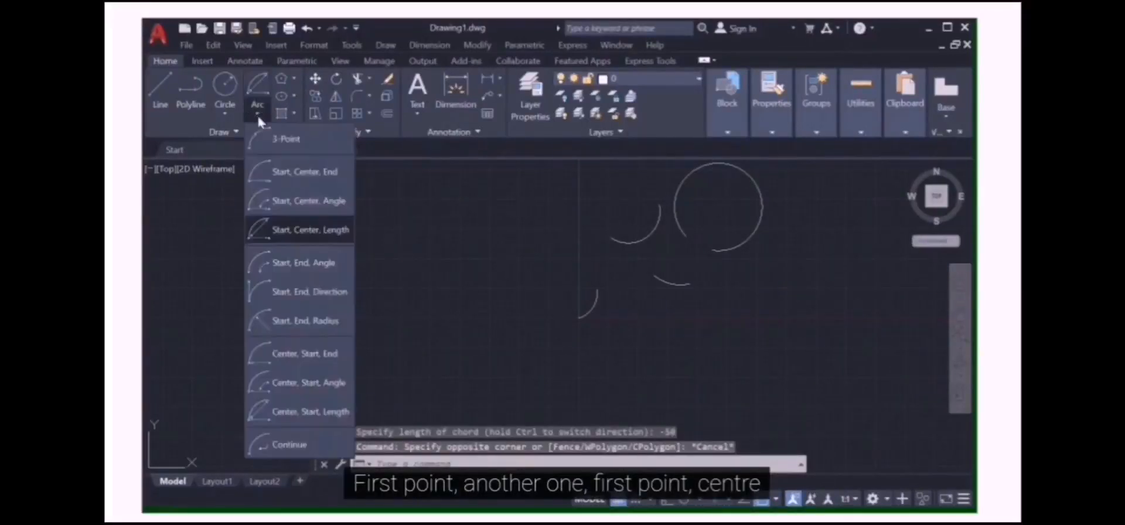
{"action": "left_click", "coordinate": [281, 171]}
{"action": "left_click", "coordinate": [425, 245]}
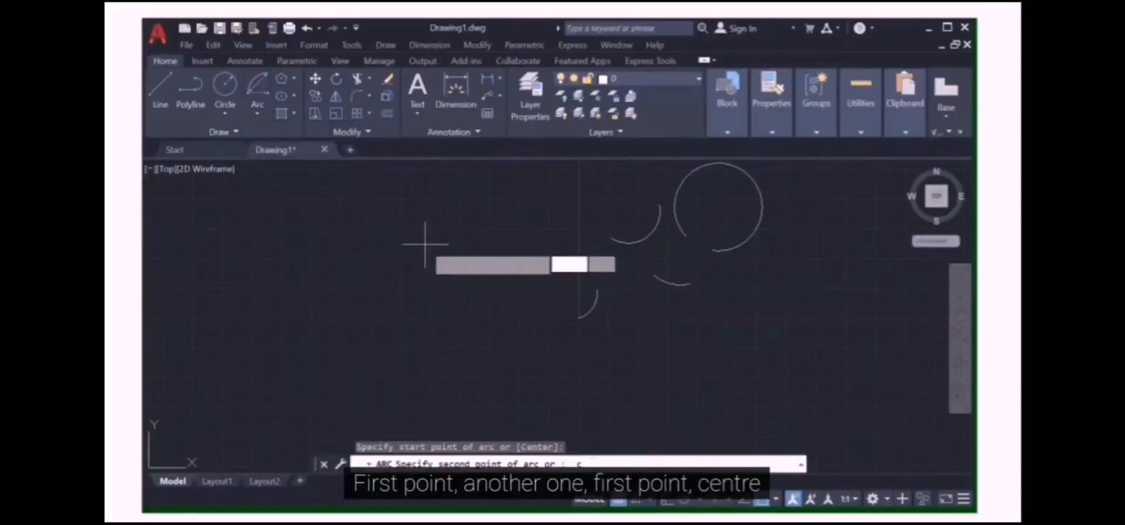
{"action": "type", "text": "c"}
{"action": "key", "text": "Return"}
{"action": "left_click", "coordinate": [468, 216]}
{"action": "type", "text": "l"}
{"action": "key", "text": "Return"}
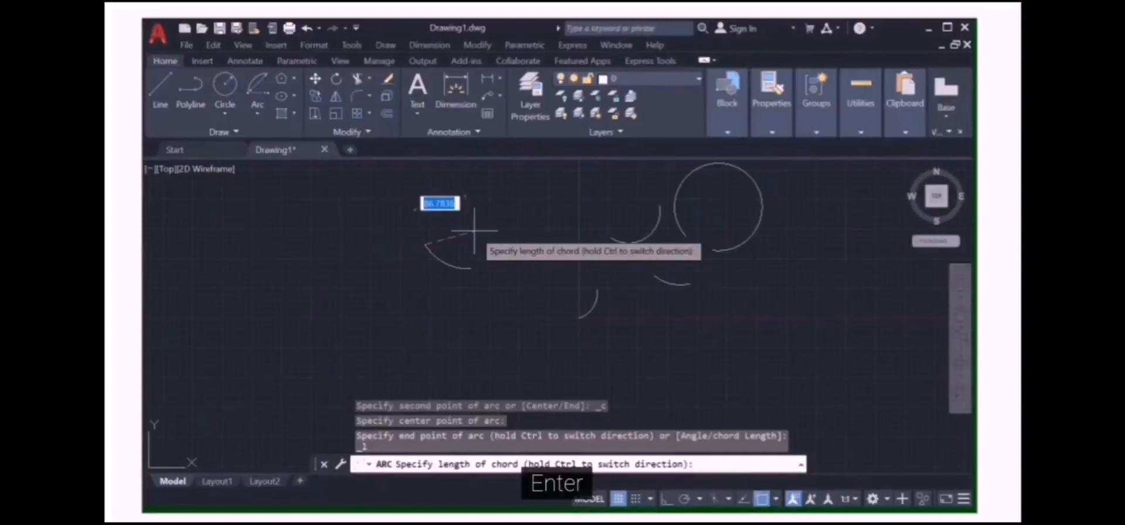
{"action": "type", "text": "50"}
{"action": "key", "text": "Return"}
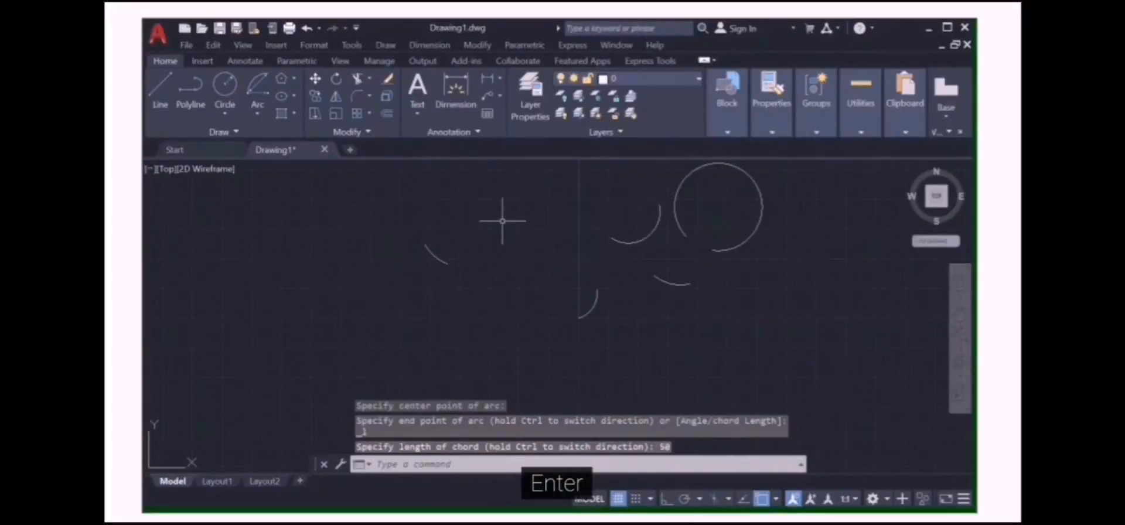
{"action": "left_click", "coordinate": [260, 113]}
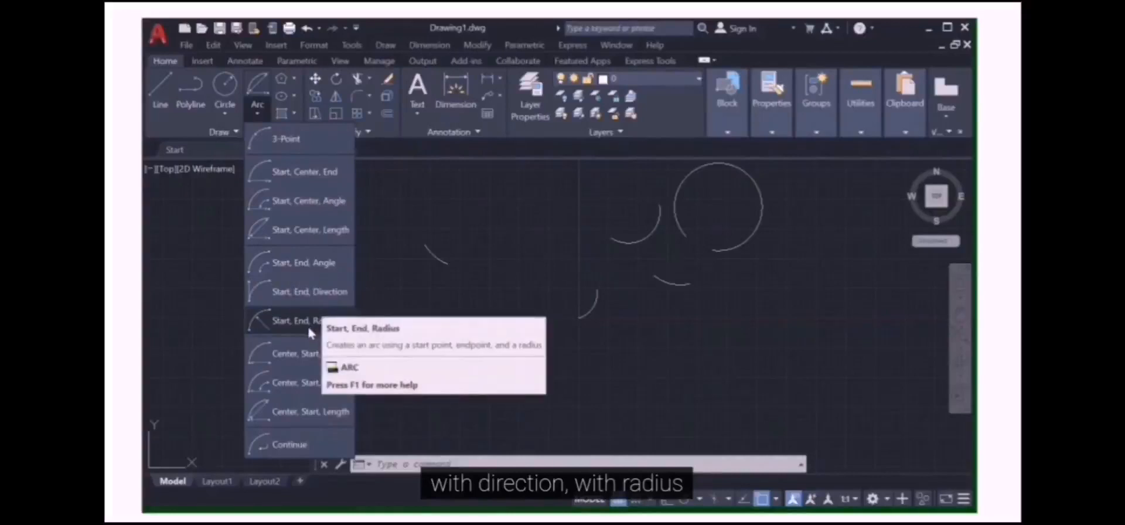
{"action": "mouse_move", "coordinate": [428, 30]}
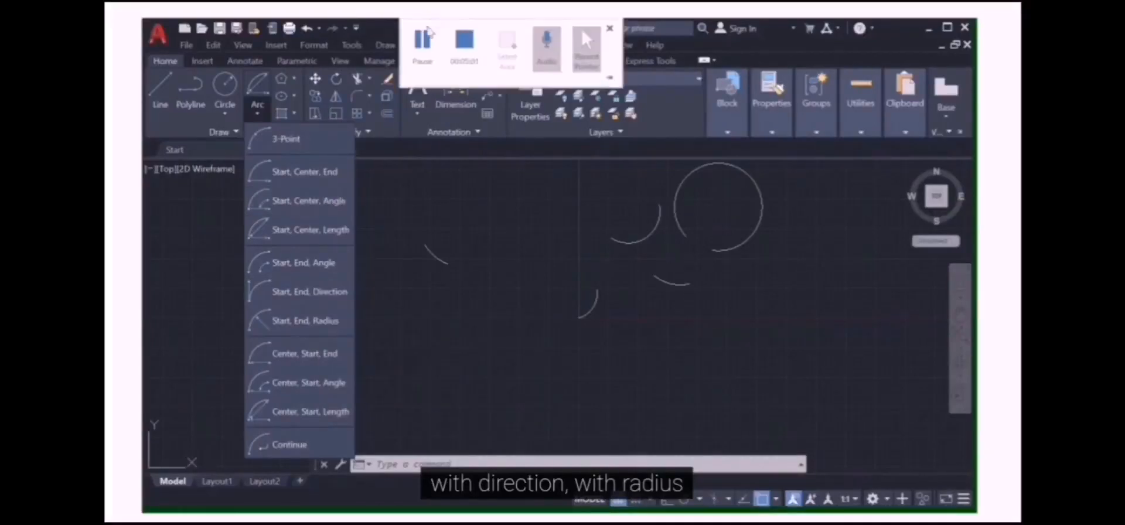
{"action": "left_click", "coordinate": [424, 42]}
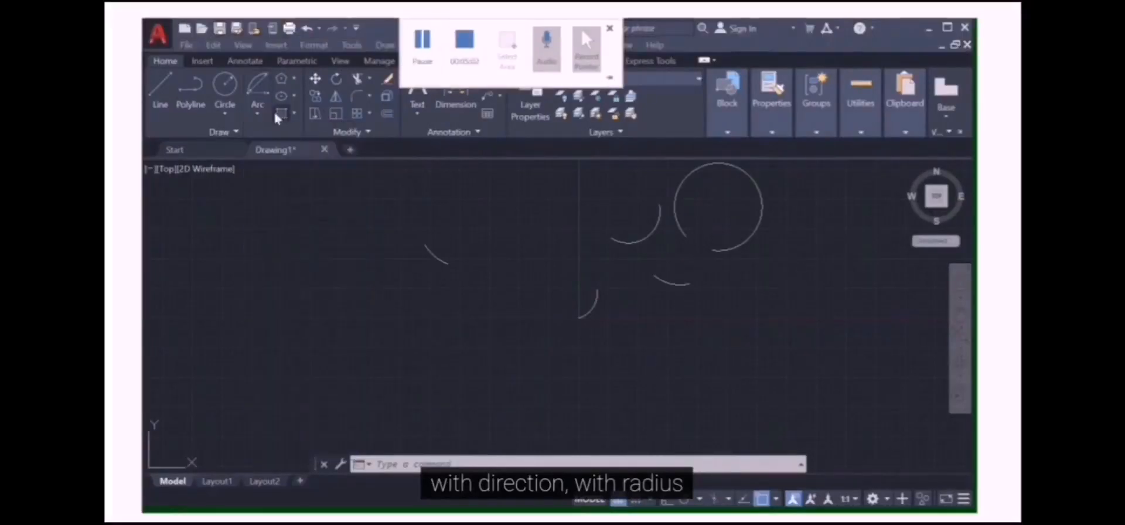
Step: Draw a Start, End, Angle arc with an included angle of 80° above and right of the short leftmost arc, and select it
{"action": "left_click", "coordinate": [257, 111]}
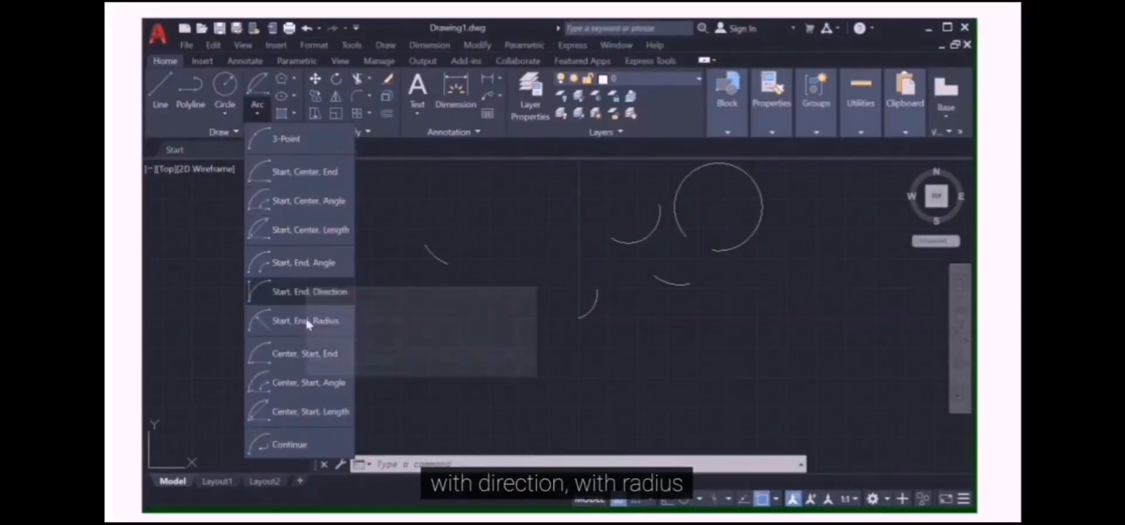
{"action": "left_click", "coordinate": [270, 261]}
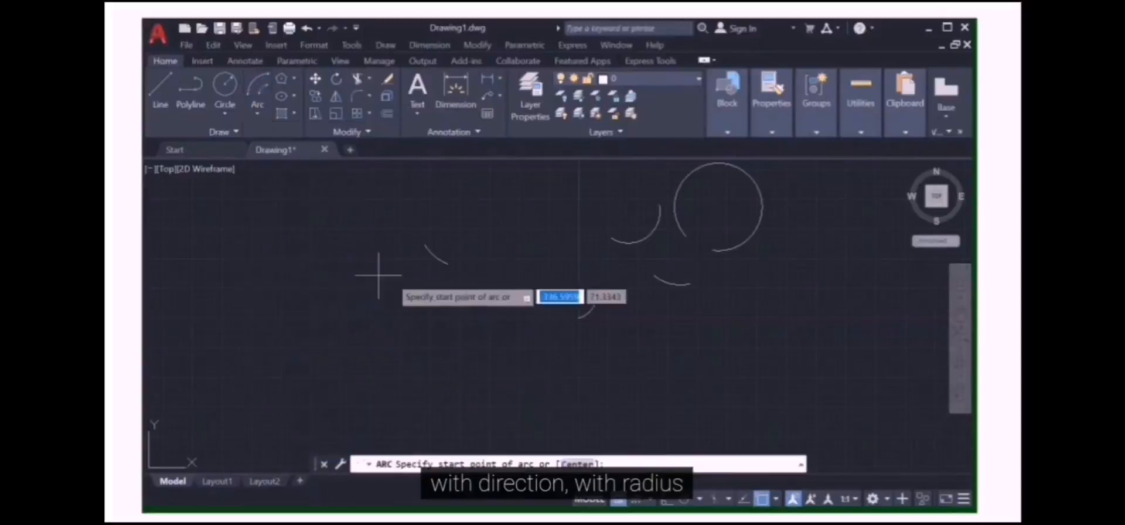
{"action": "left_click", "coordinate": [471, 209]}
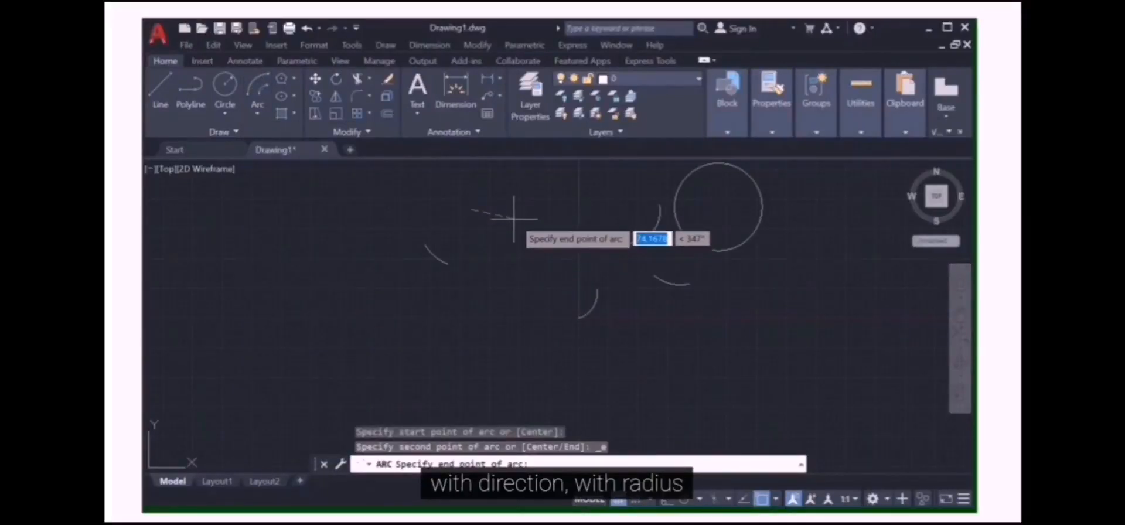
{"action": "left_click", "coordinate": [548, 228]}
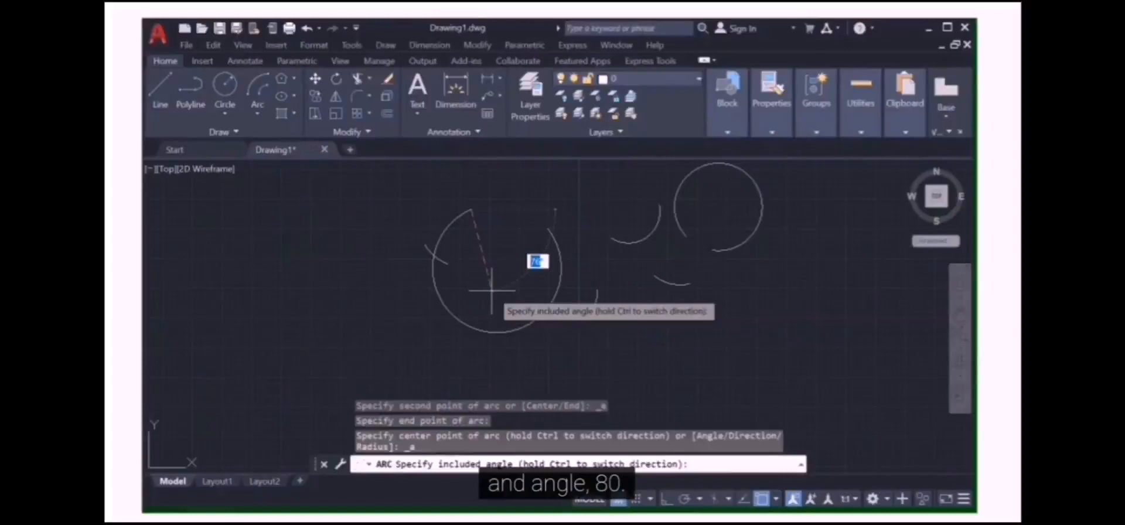
{"action": "type", "text": "0"}
{"action": "key", "text": "Return"}
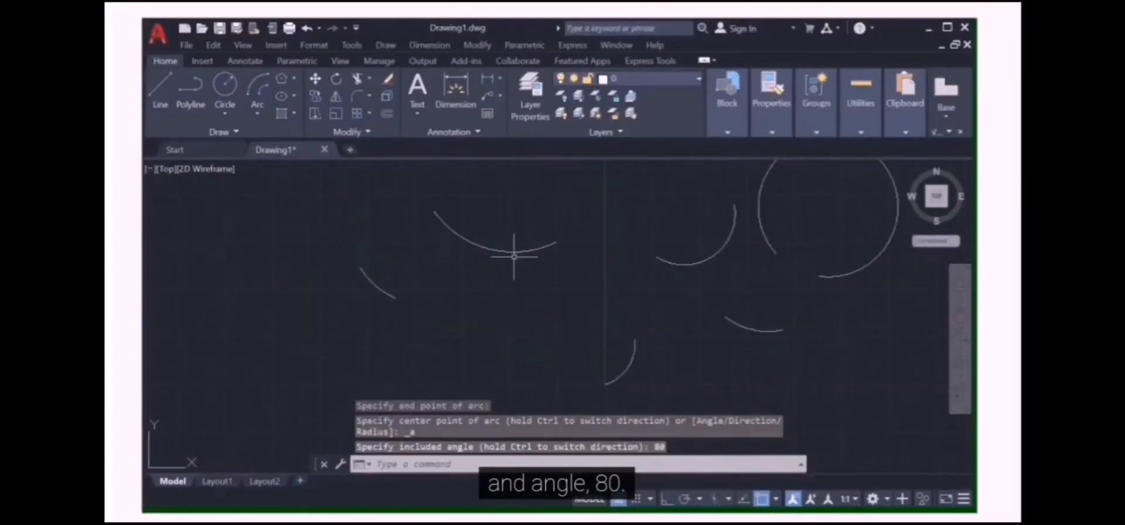
{"action": "left_click", "coordinate": [518, 235]}
{"action": "scroll", "coordinate": [518, 235], "scroll_direction": "up", "scroll_amount": 3}
{"action": "scroll", "coordinate": [519, 235], "scroll_direction": "down", "scroll_amount": 4}
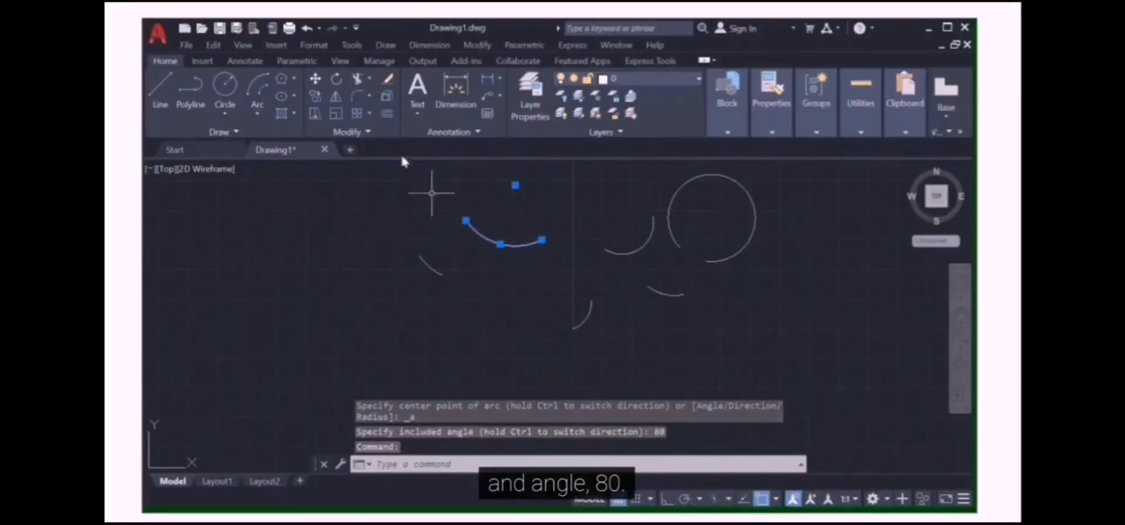
Step: Draw a Start, End, Radius arc with a radius of 100 just left of the short leftmost arc, running from upper left to lower right
{"action": "left_click", "coordinate": [258, 115]}
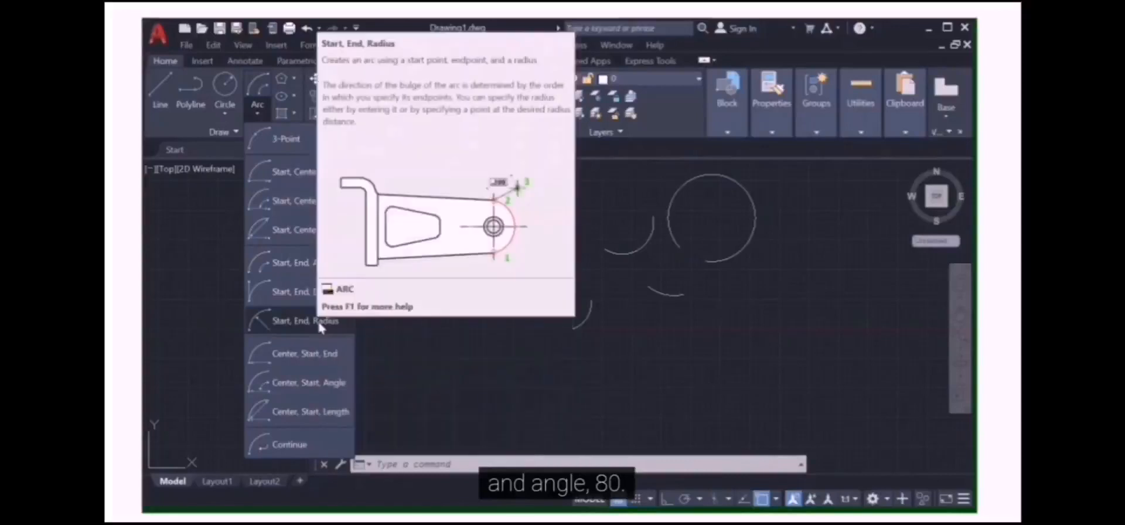
{"action": "left_click", "coordinate": [321, 325]}
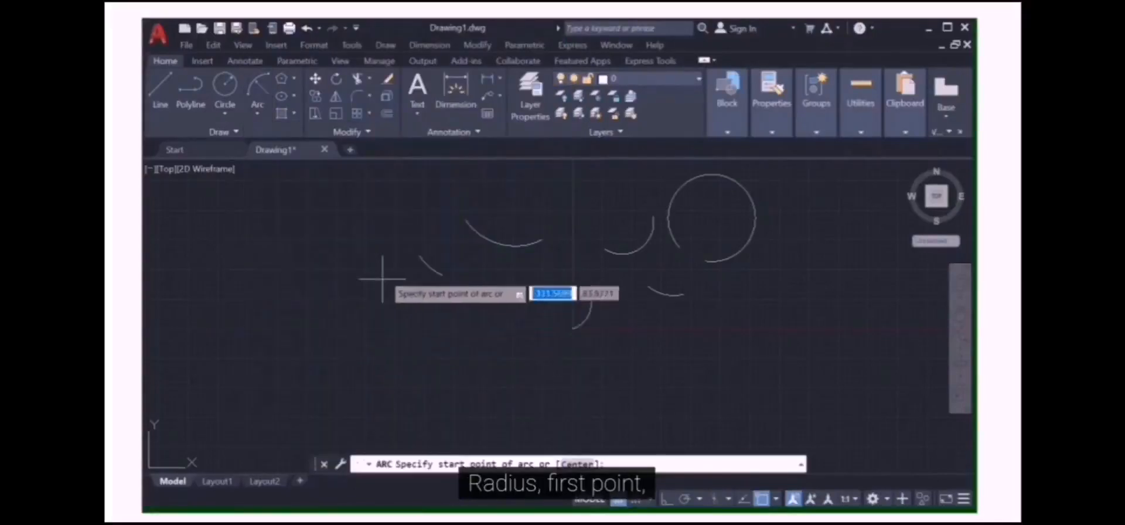
{"action": "left_click", "coordinate": [356, 253]}
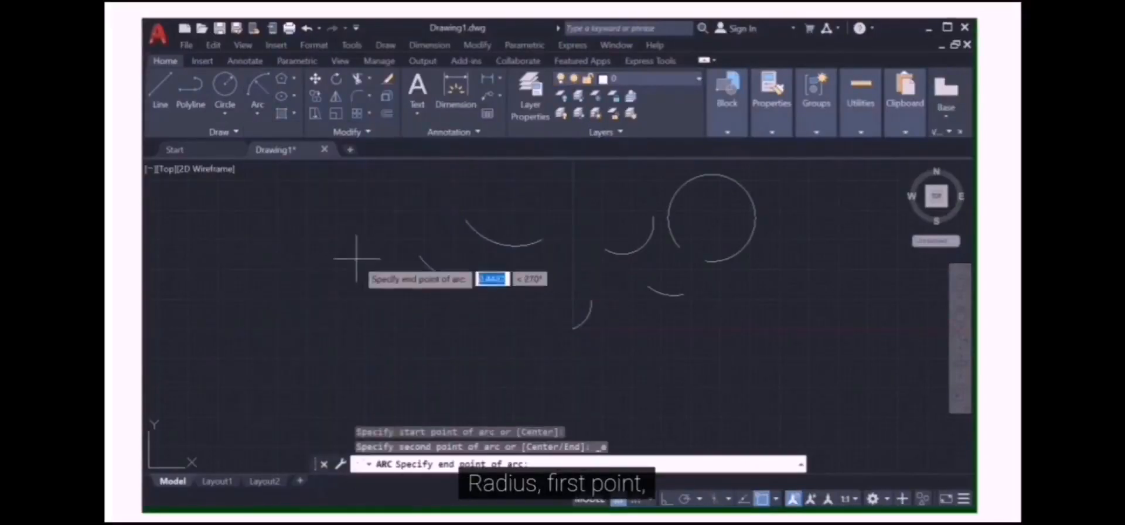
{"action": "left_click", "coordinate": [391, 291]}
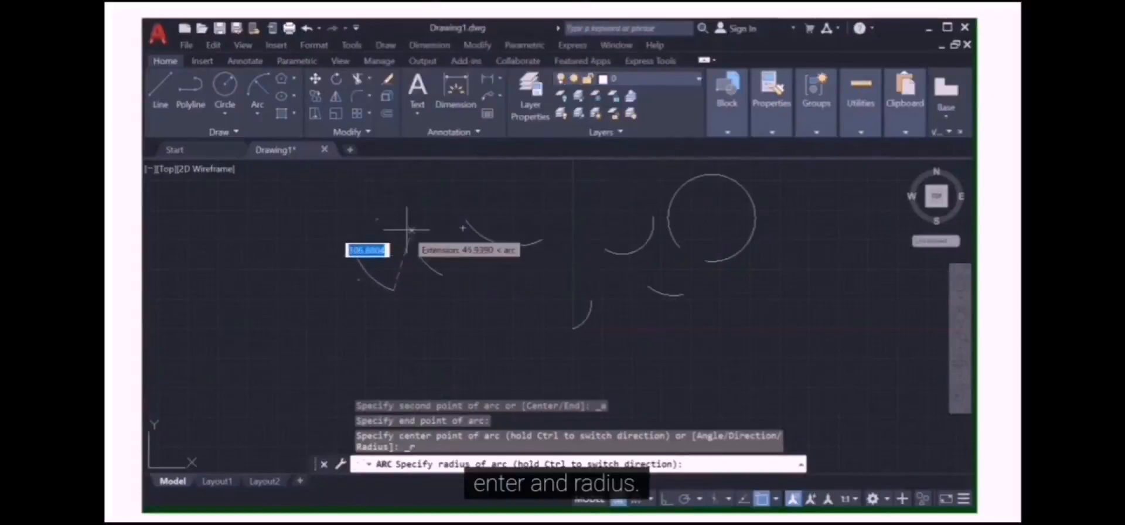
{"action": "type", "text": "1"}
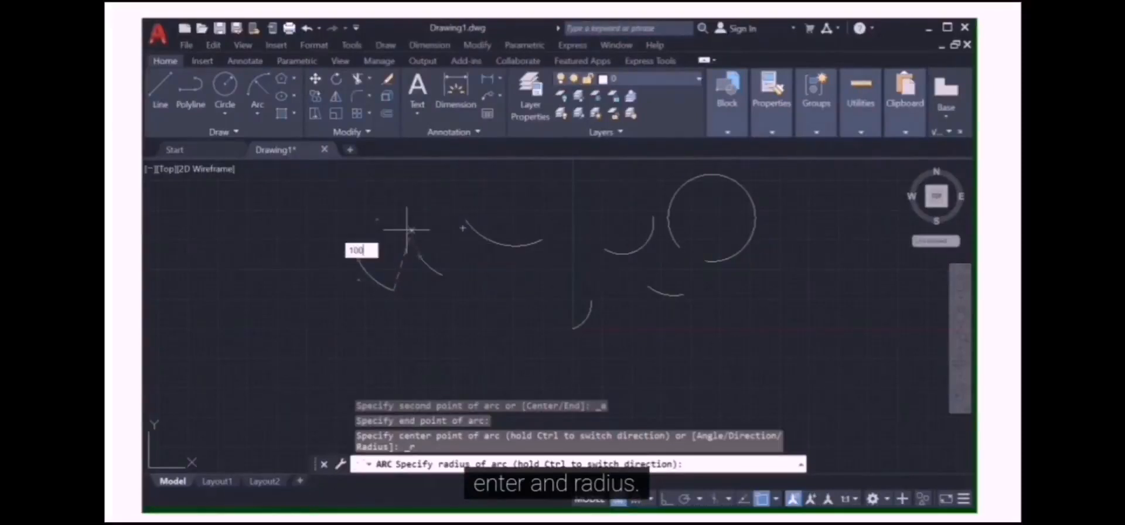
{"action": "type", "text": "00"}
{"action": "key", "text": "Return"}
{"action": "mouse_move", "coordinate": [448, 35]}
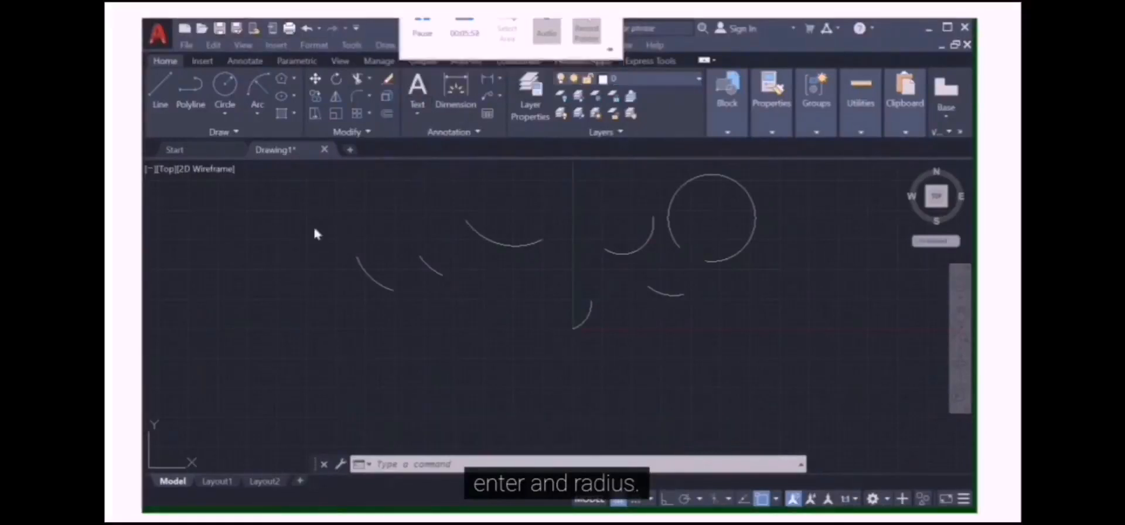
Step: Draw a Start, End, Direction arc below the 80° arc, from a lower start point to an end point above it, with the start tangent toward the upper right
{"action": "left_click", "coordinate": [259, 115]}
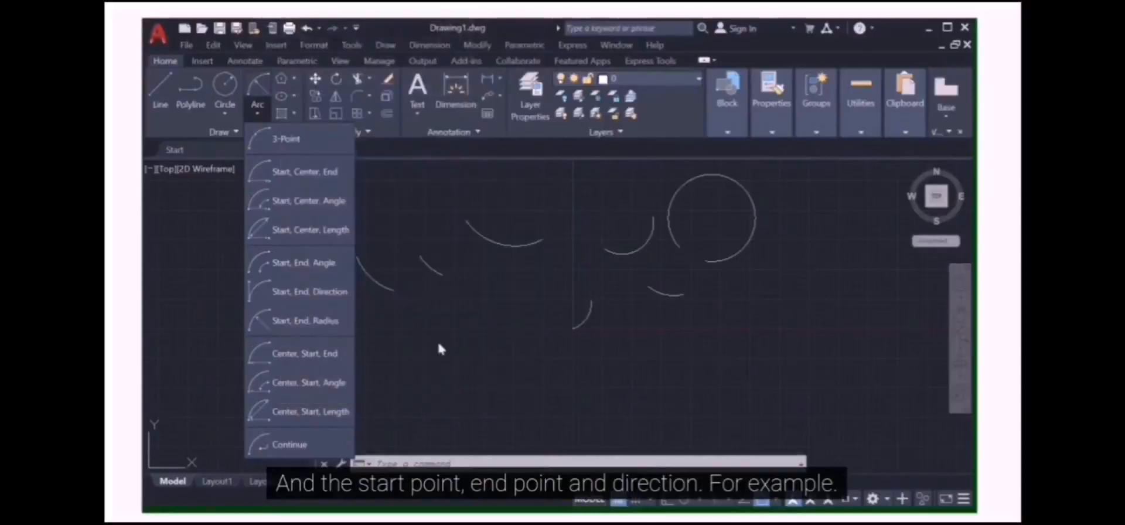
{"action": "left_click", "coordinate": [319, 293]}
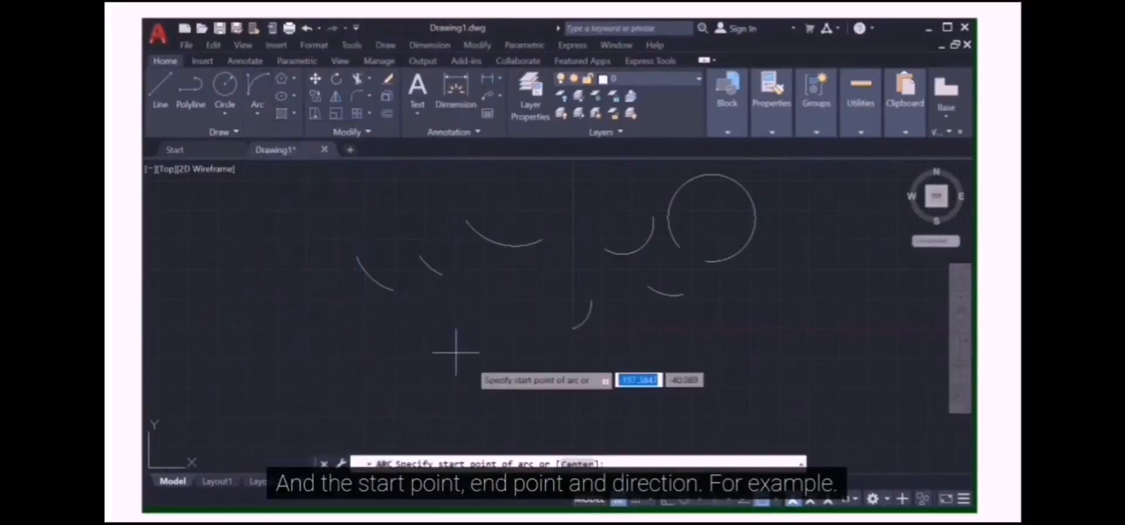
{"action": "left_click", "coordinate": [490, 355]}
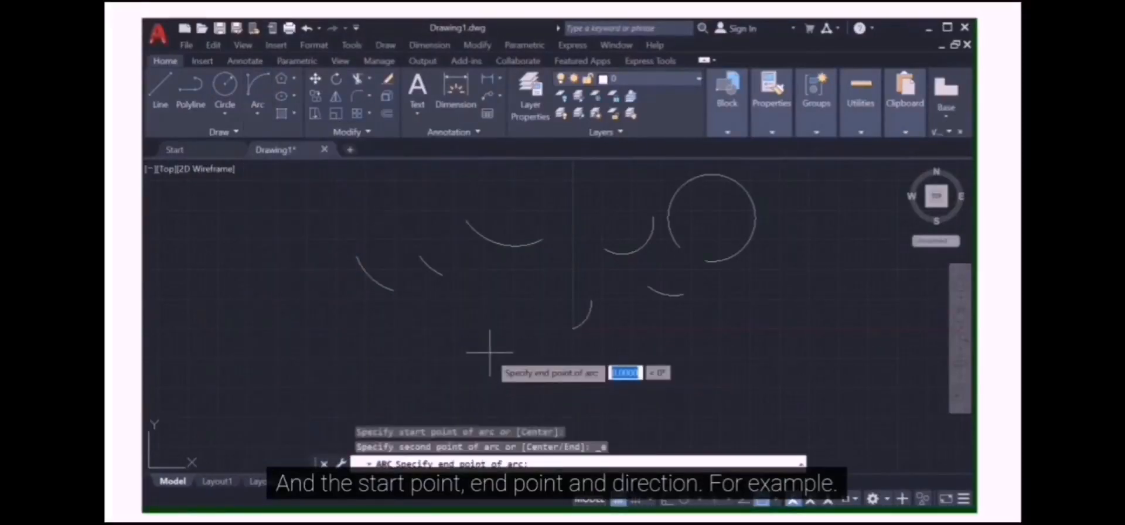
{"action": "left_click", "coordinate": [498, 273]}
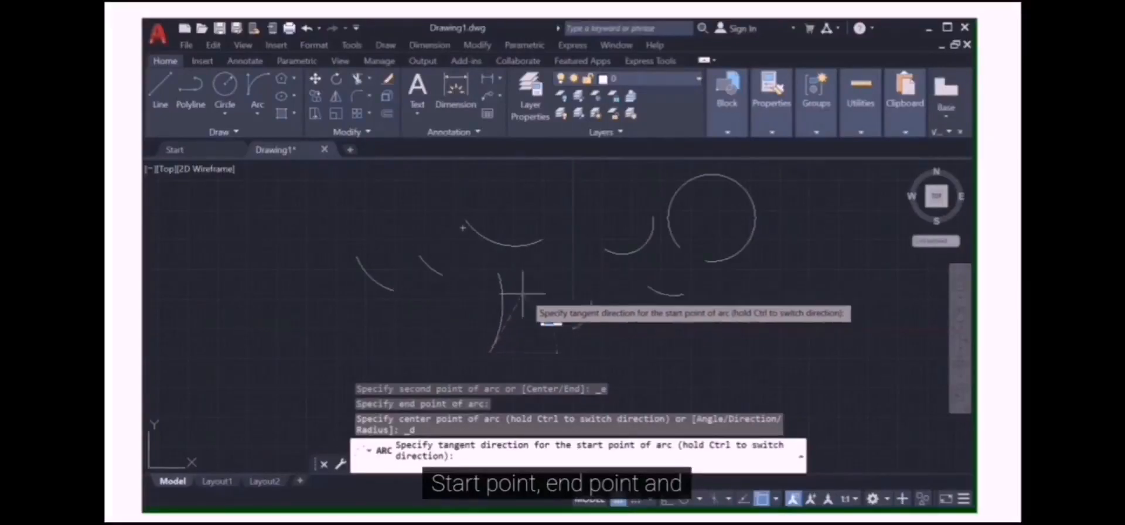
{"action": "left_click", "coordinate": [548, 260]}
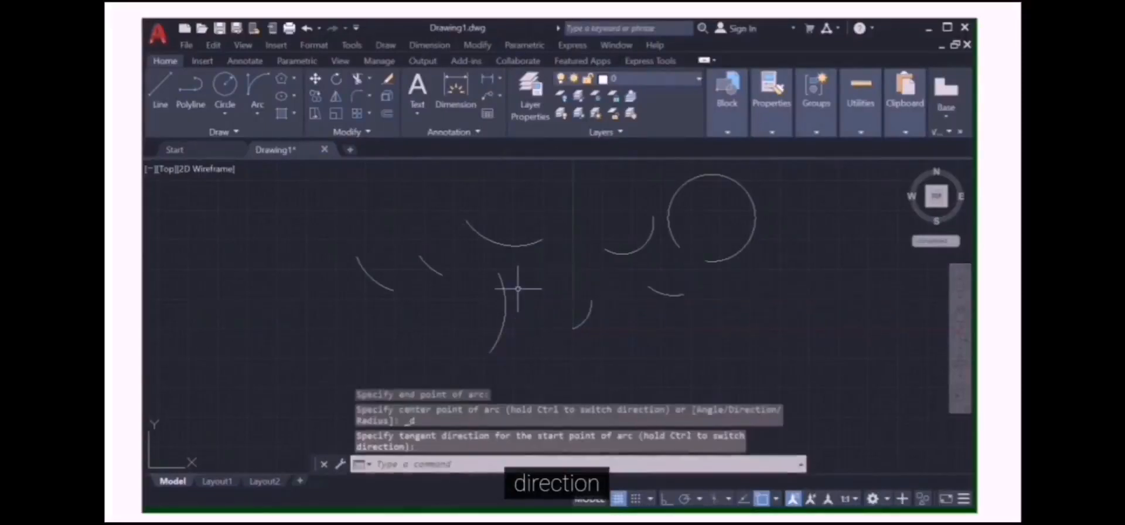
Step: Draw a Continue arc tangent from the upper end of the Start, End, Direction arc to the upper end of the radius 100 arc
{"action": "left_click", "coordinate": [263, 116]}
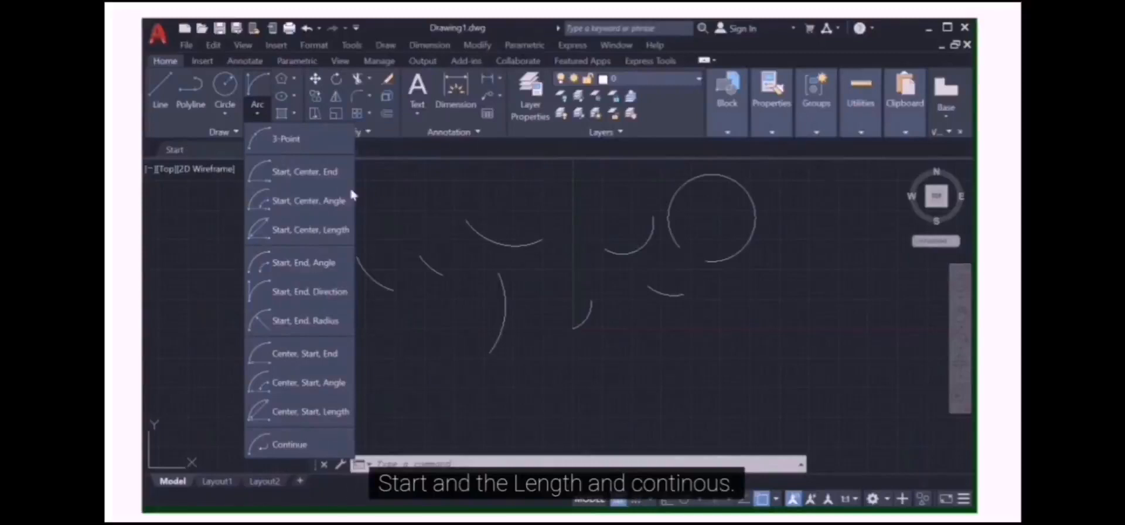
{"action": "left_click", "coordinate": [263, 447]}
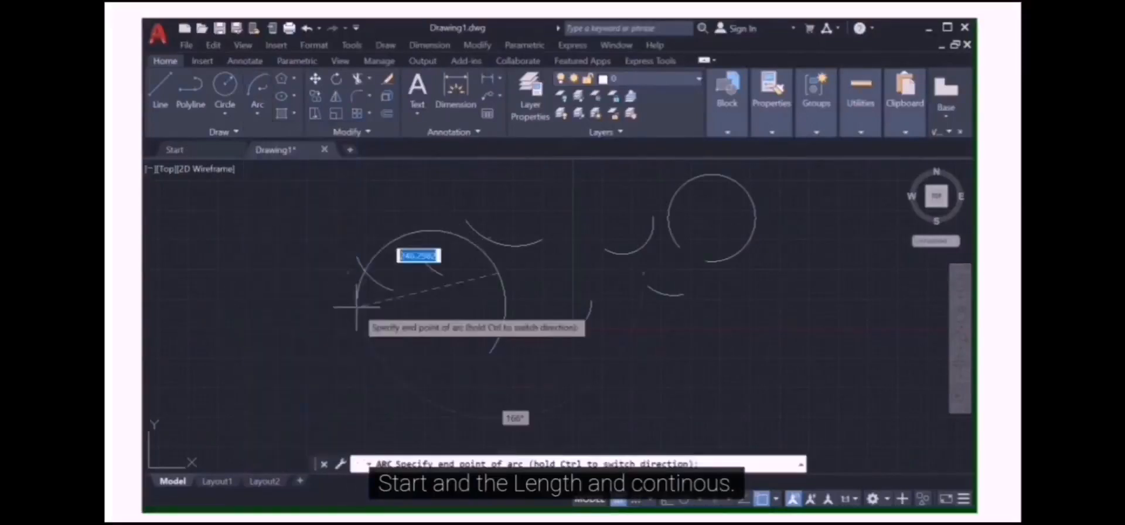
{"action": "left_click", "coordinate": [352, 255]}
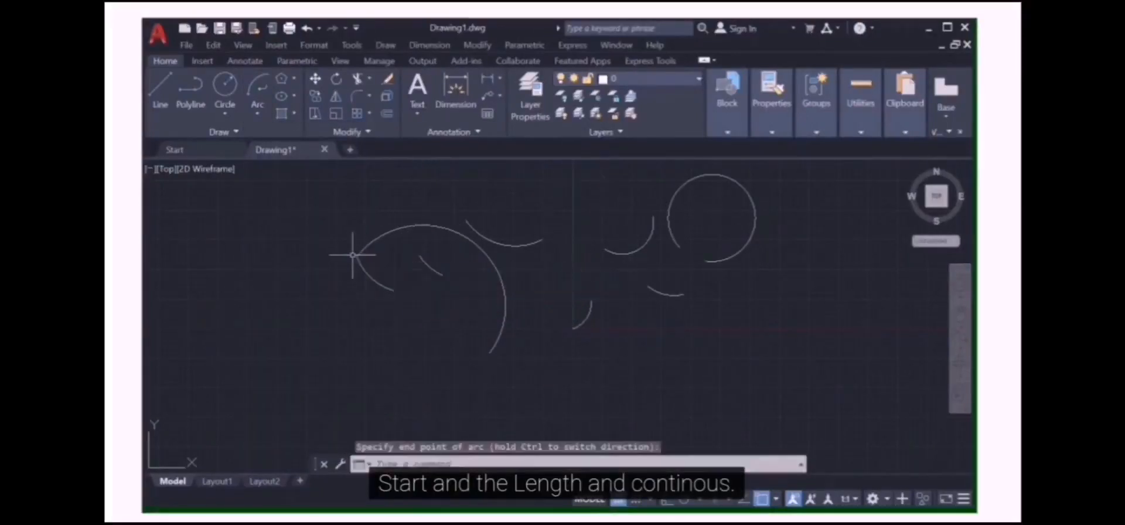
Step: Extend the curve with another Continue arc, looping below the radius 100 arc to the lower end of the short arc inside
{"action": "left_click", "coordinate": [258, 113]}
{"action": "left_click", "coordinate": [289, 447]}
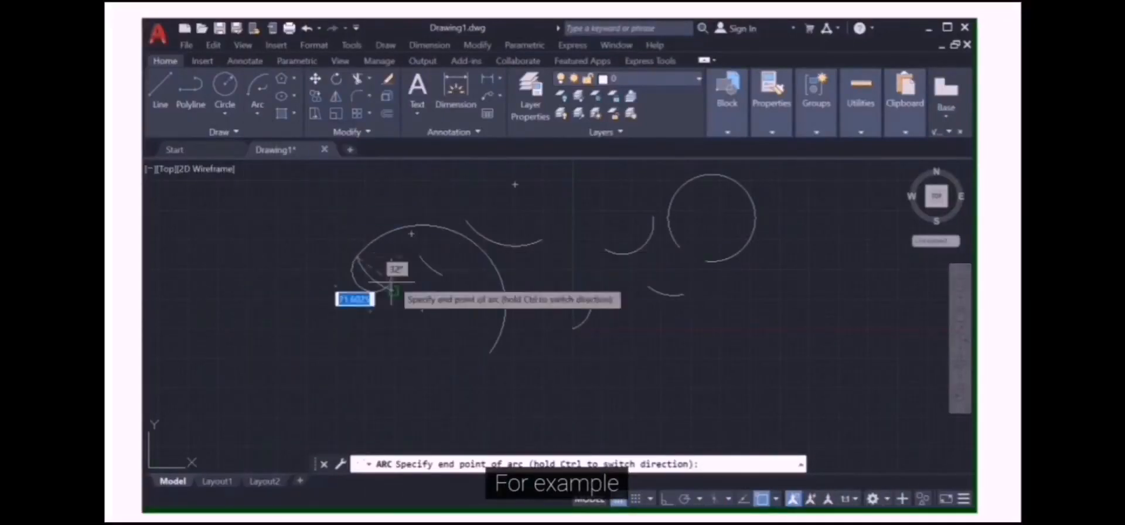
{"action": "left_click", "coordinate": [438, 273]}
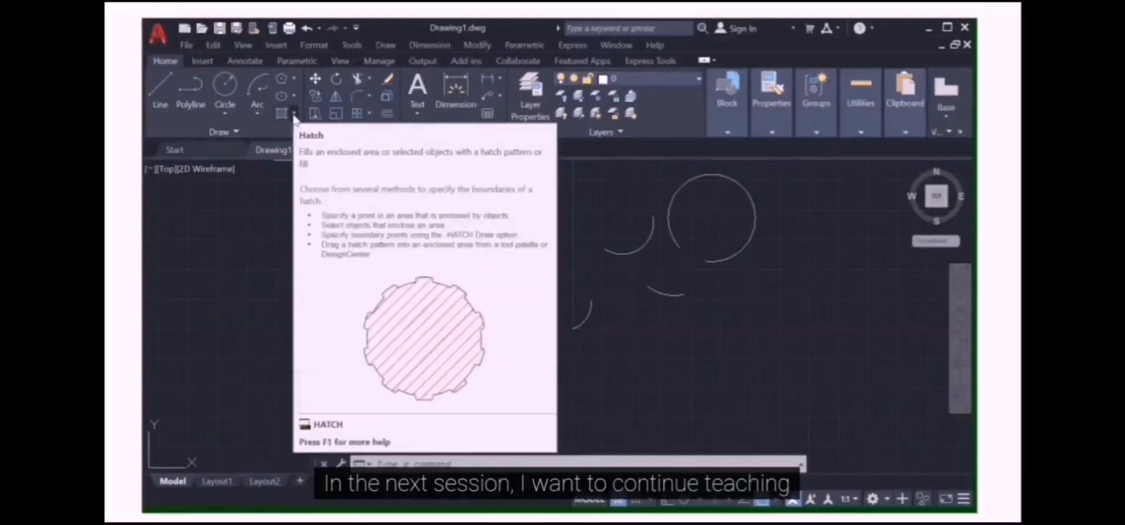
{"action": "left_click", "coordinate": [294, 115]}
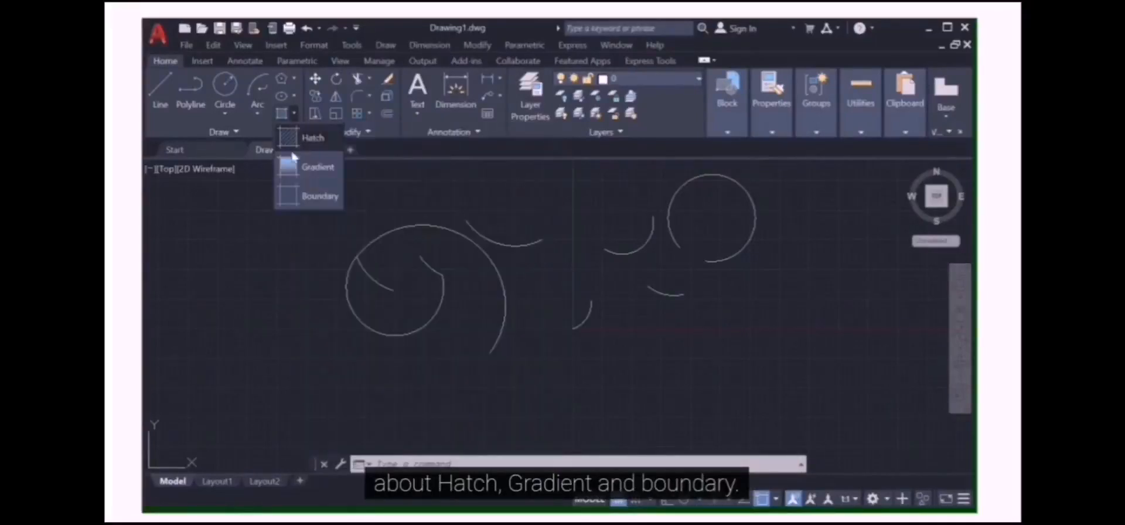